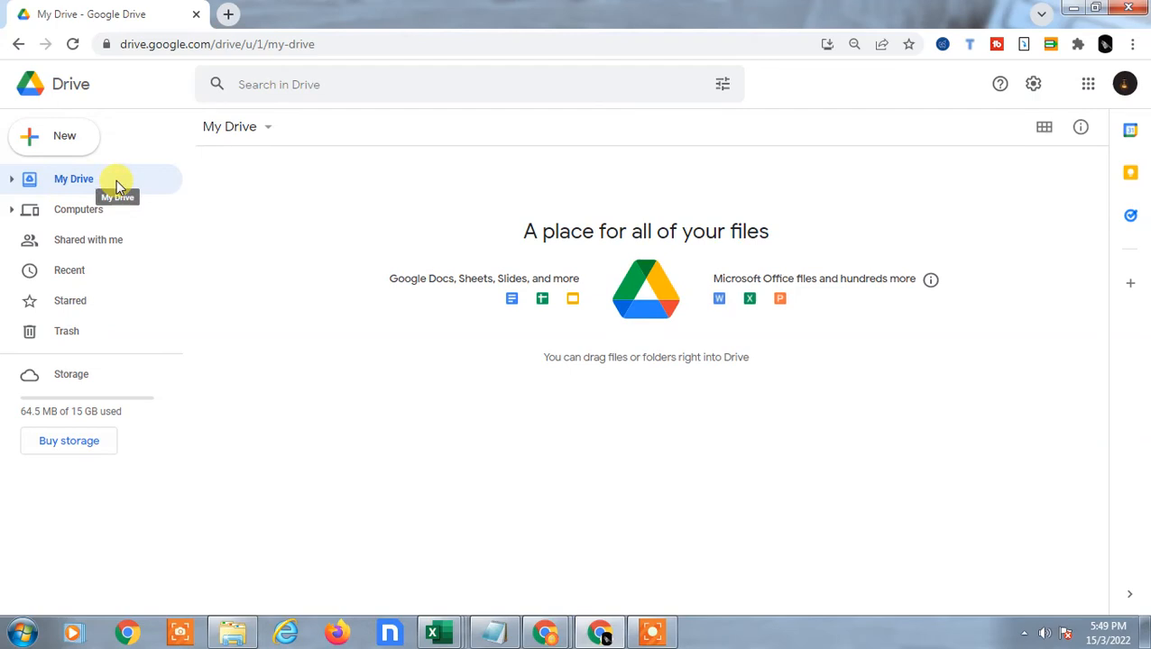
Step: Open Shared with me and look over the word to docs file and the two shared folders
{"action": "left_click", "coordinate": [99, 247]}
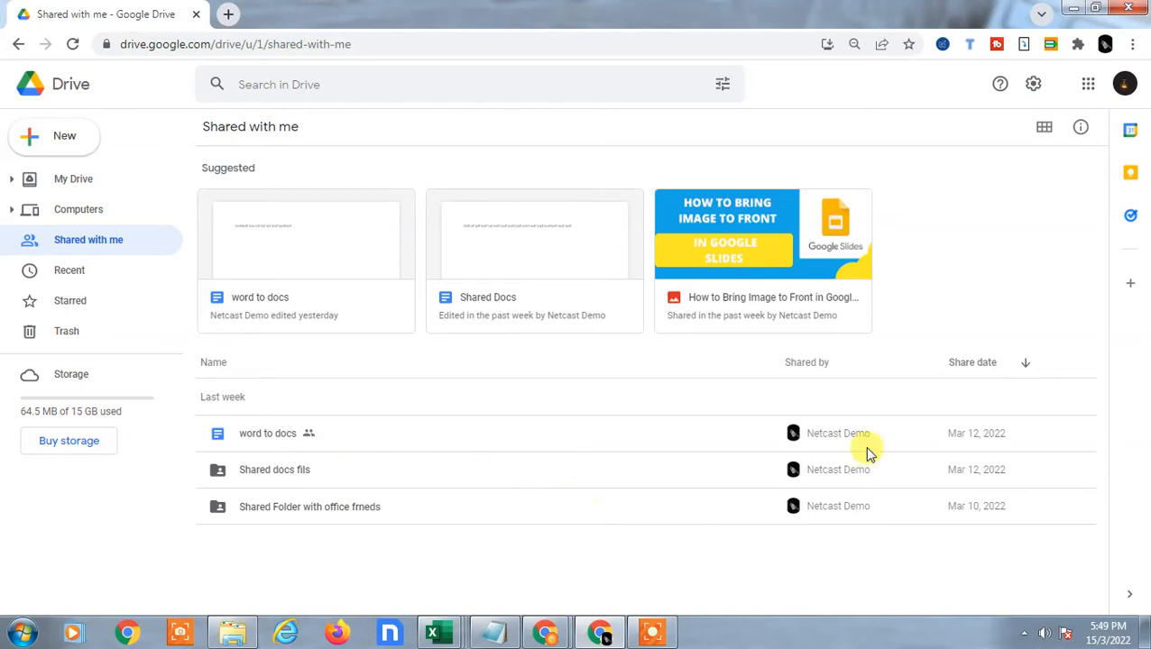
{"action": "left_click", "coordinate": [280, 436]}
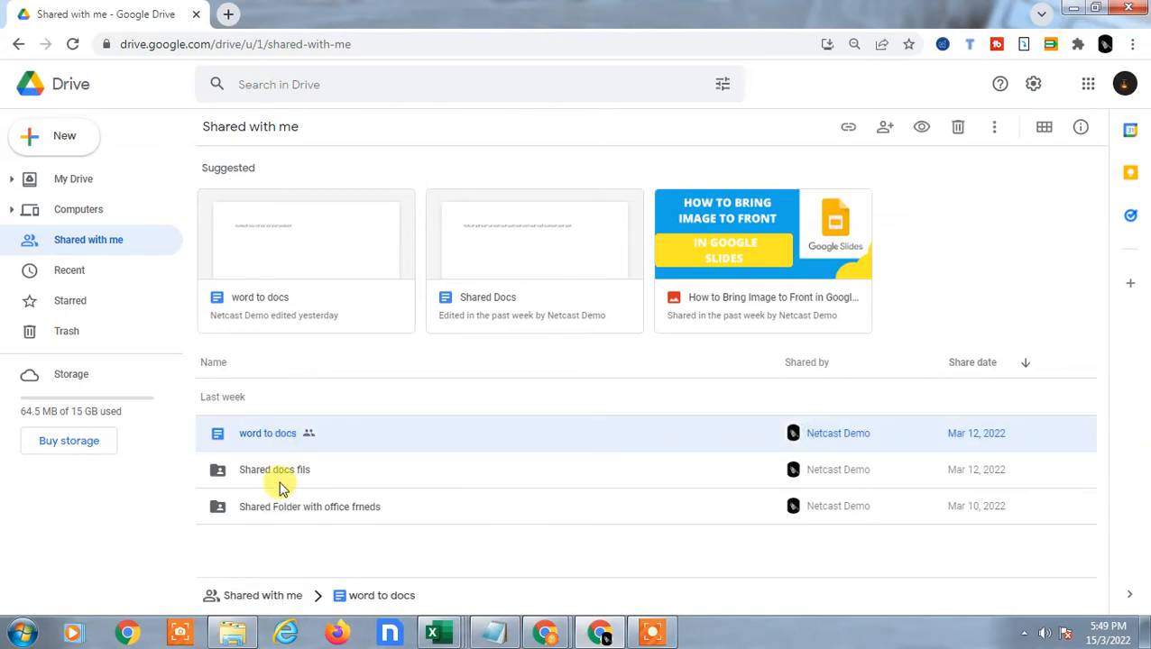
{"action": "left_click", "coordinate": [280, 471]}
{"action": "left_click", "coordinate": [281, 507]}
{"action": "left_click", "coordinate": [274, 470]}
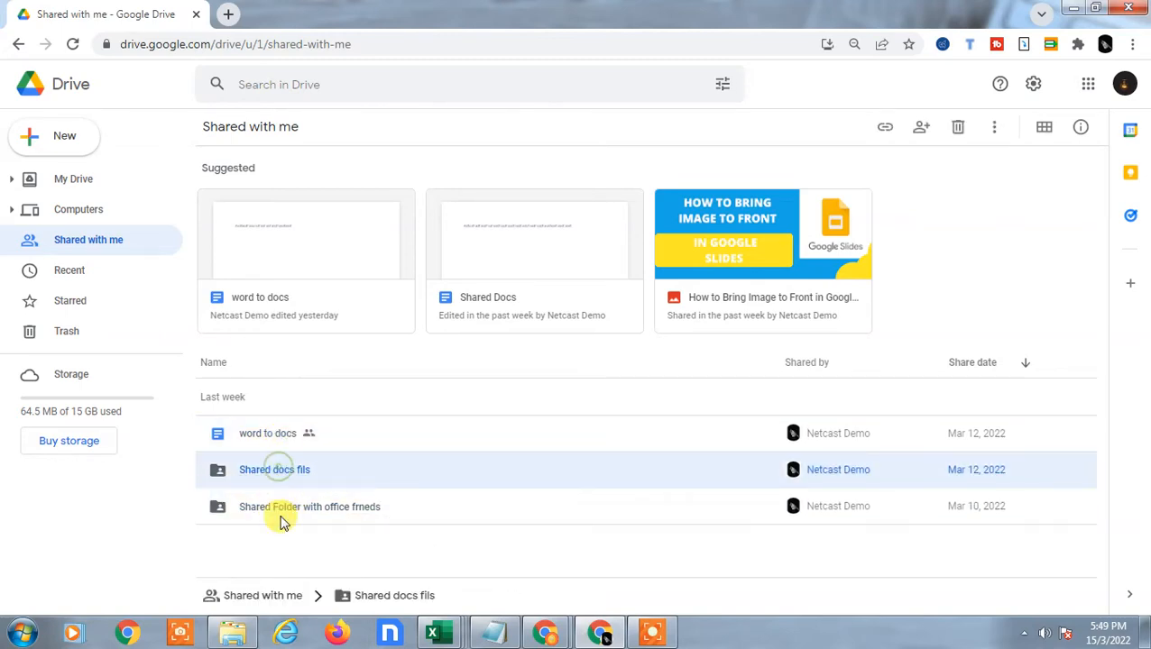
{"action": "left_click", "coordinate": [282, 509]}
{"action": "left_click", "coordinate": [319, 444]}
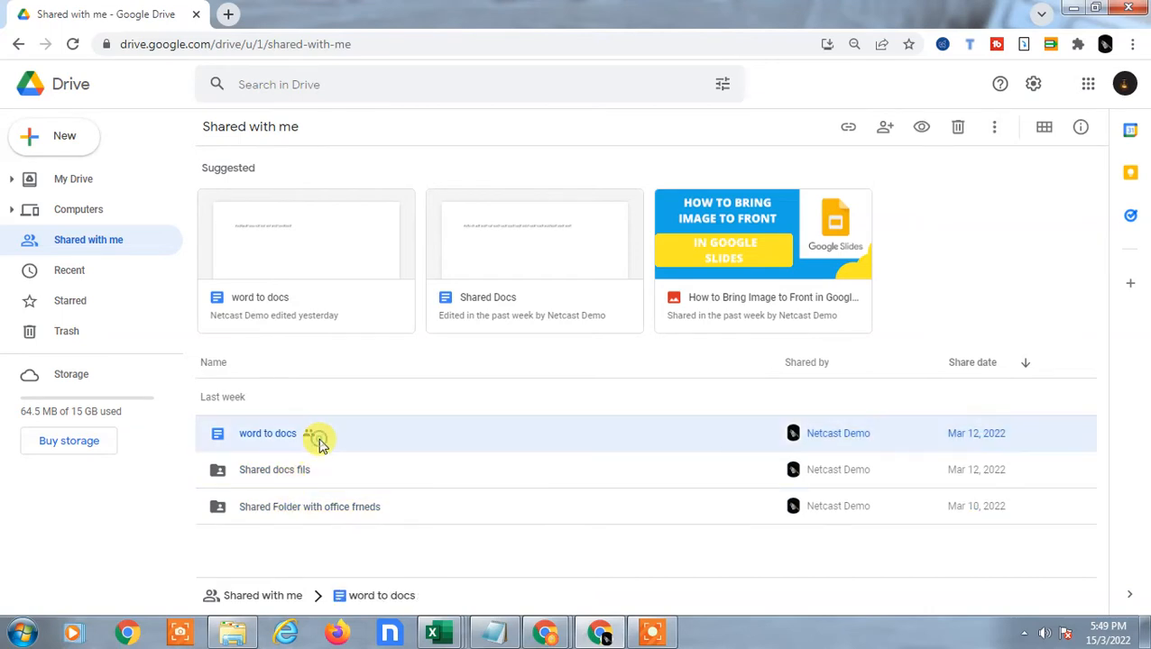
Step: Review the actions available for the word to docs file, and highlight the two shared folders beneath it
{"action": "right_click", "coordinate": [832, 441]}
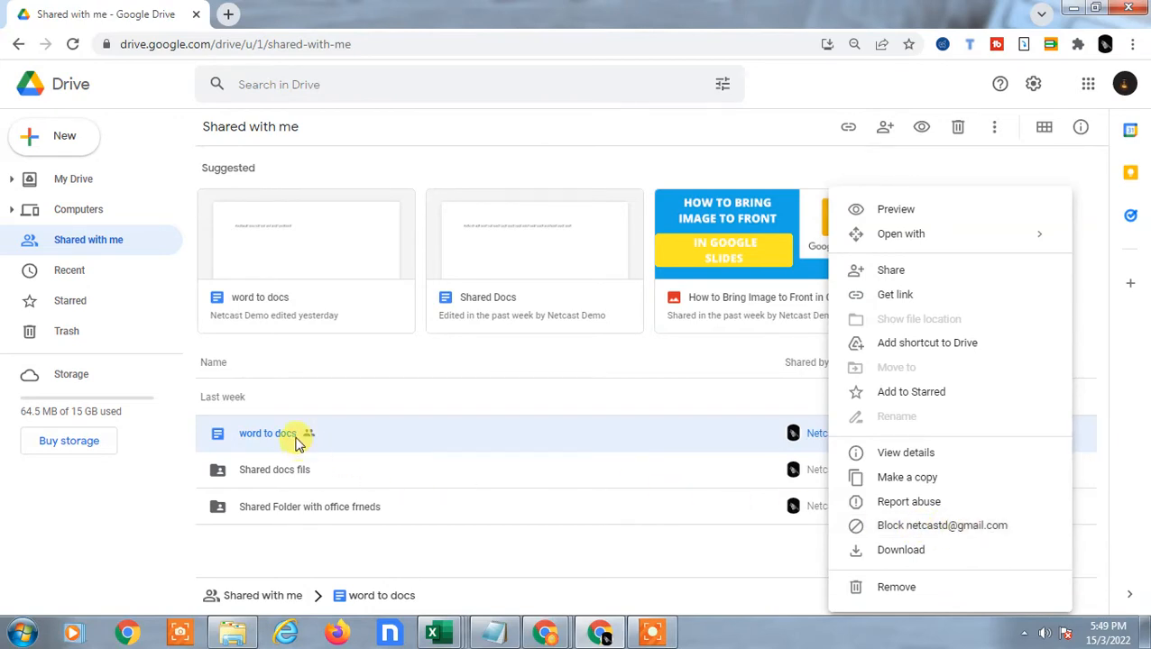
{"action": "left_click", "coordinate": [398, 444]}
{"action": "left_click", "coordinate": [382, 468]}
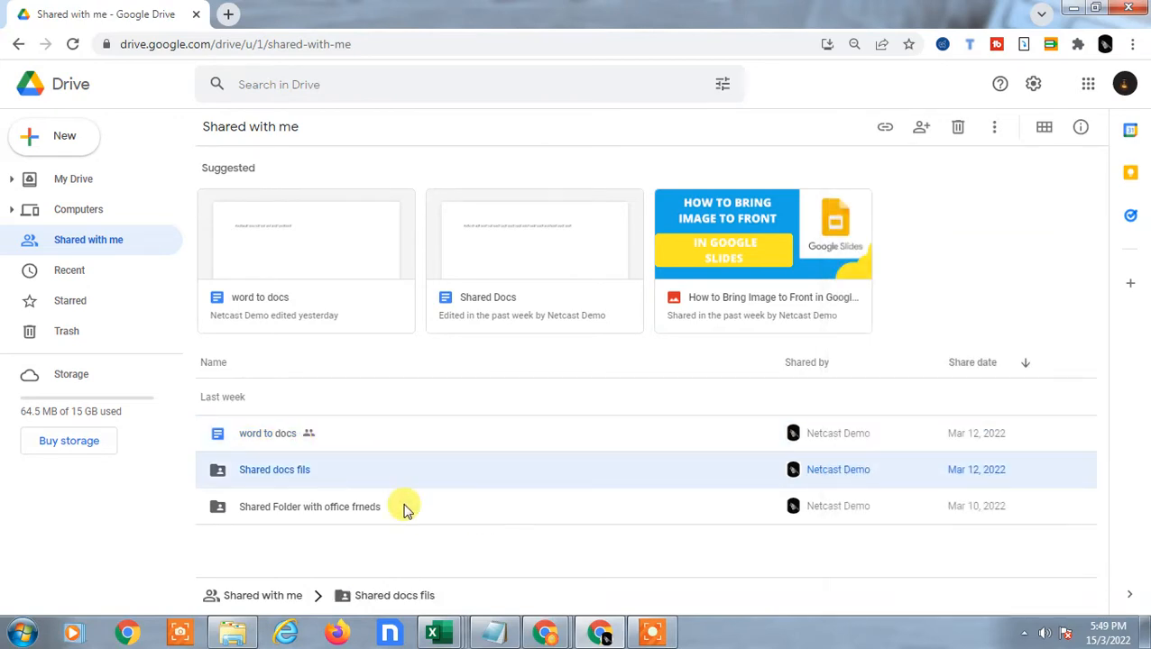
{"action": "left_click", "coordinate": [401, 507]}
{"action": "left_click", "coordinate": [389, 461]}
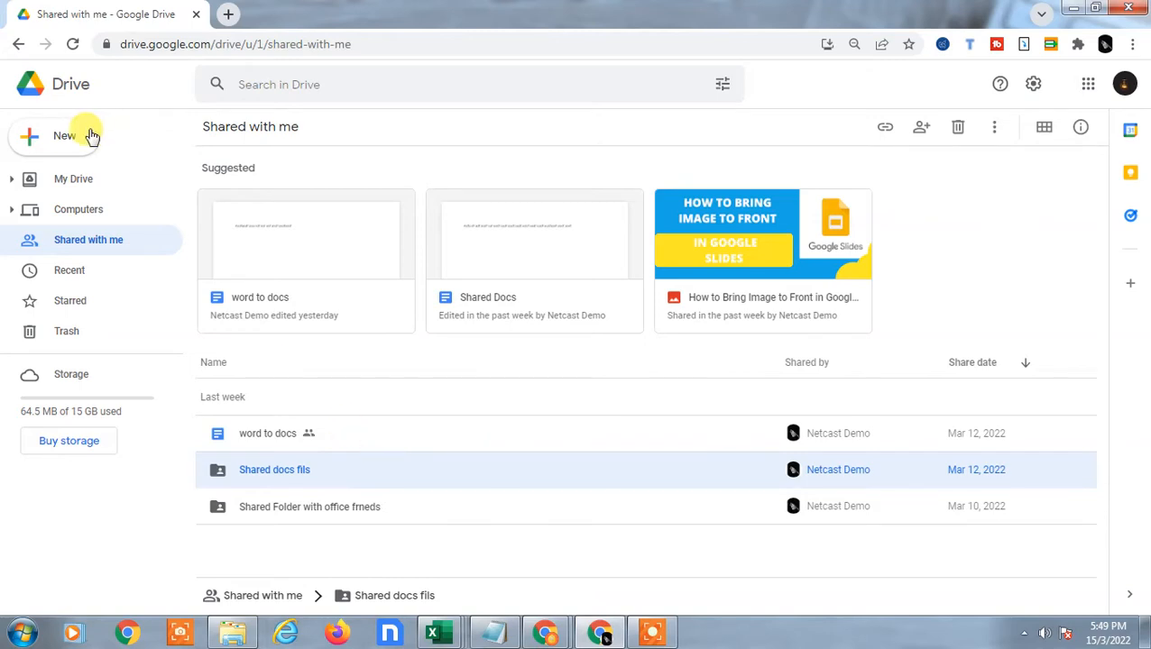
Step: Compare the contents of My Drive with Shared with me, ending in the shared list
{"action": "left_click", "coordinate": [79, 184]}
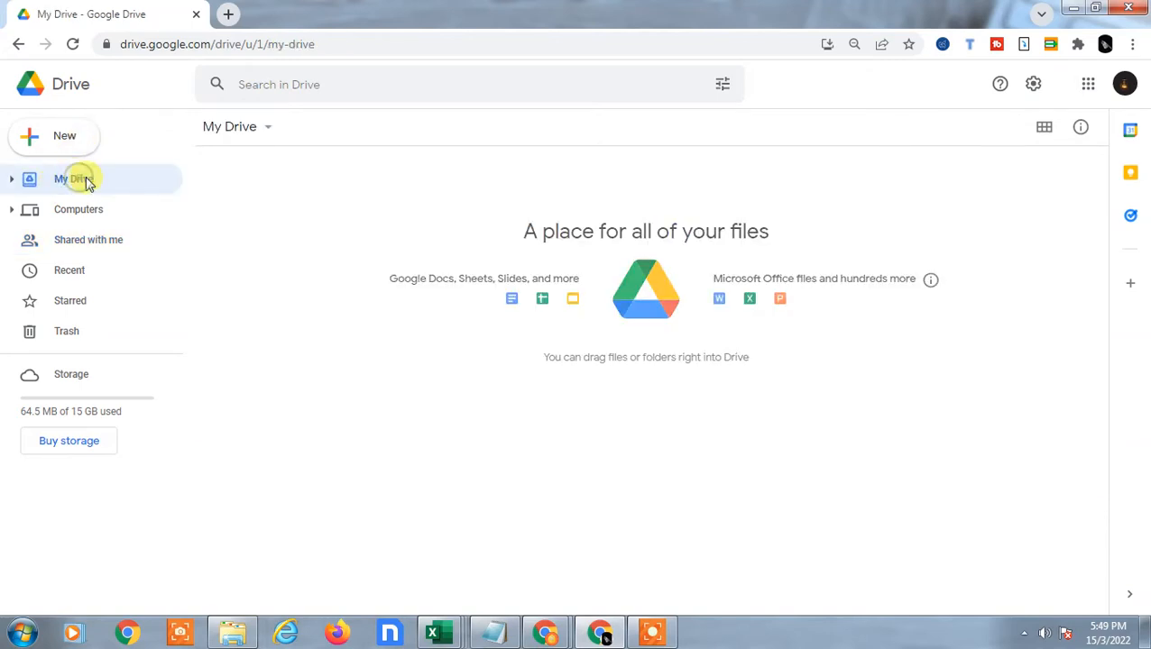
{"action": "left_click", "coordinate": [126, 242]}
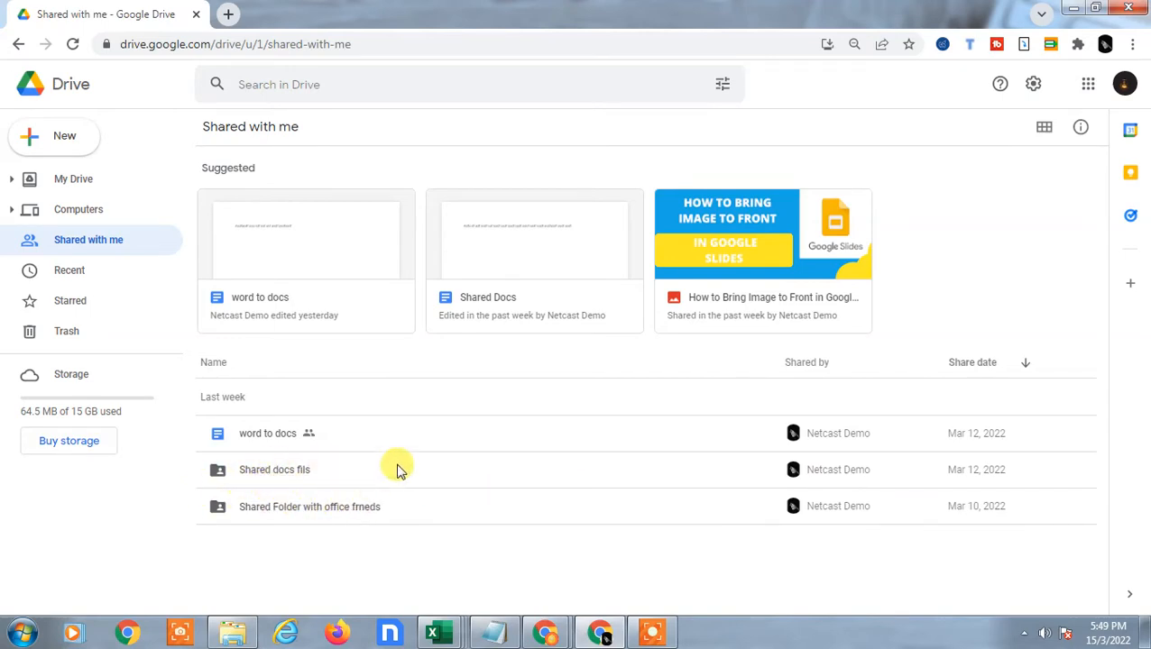
{"action": "left_click", "coordinate": [104, 183]}
{"action": "left_click", "coordinate": [126, 241]}
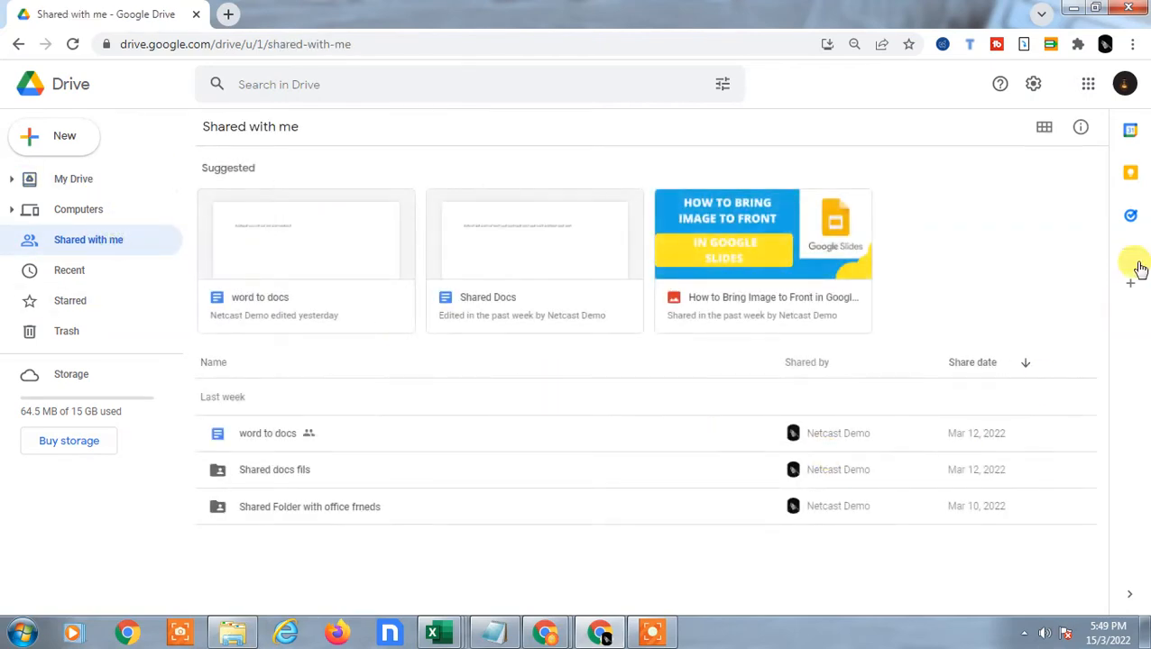
Step: View the details and activity of the Shared docs fils folder, and close the information pane
{"action": "left_click", "coordinate": [339, 468]}
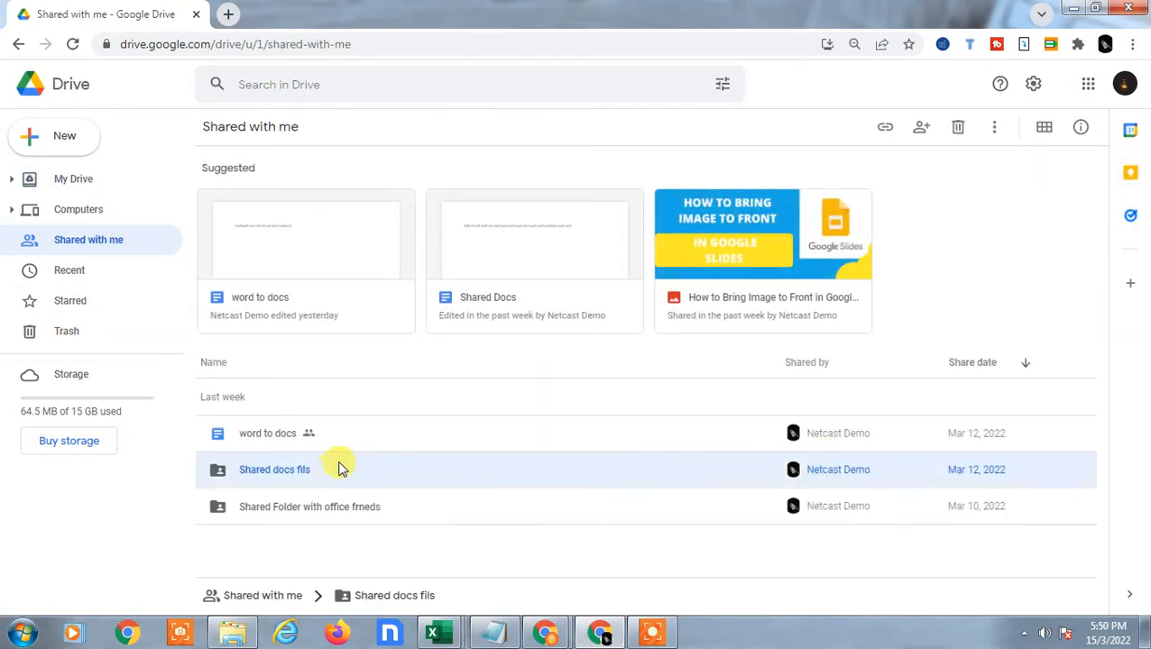
{"action": "right_click", "coordinate": [329, 483]}
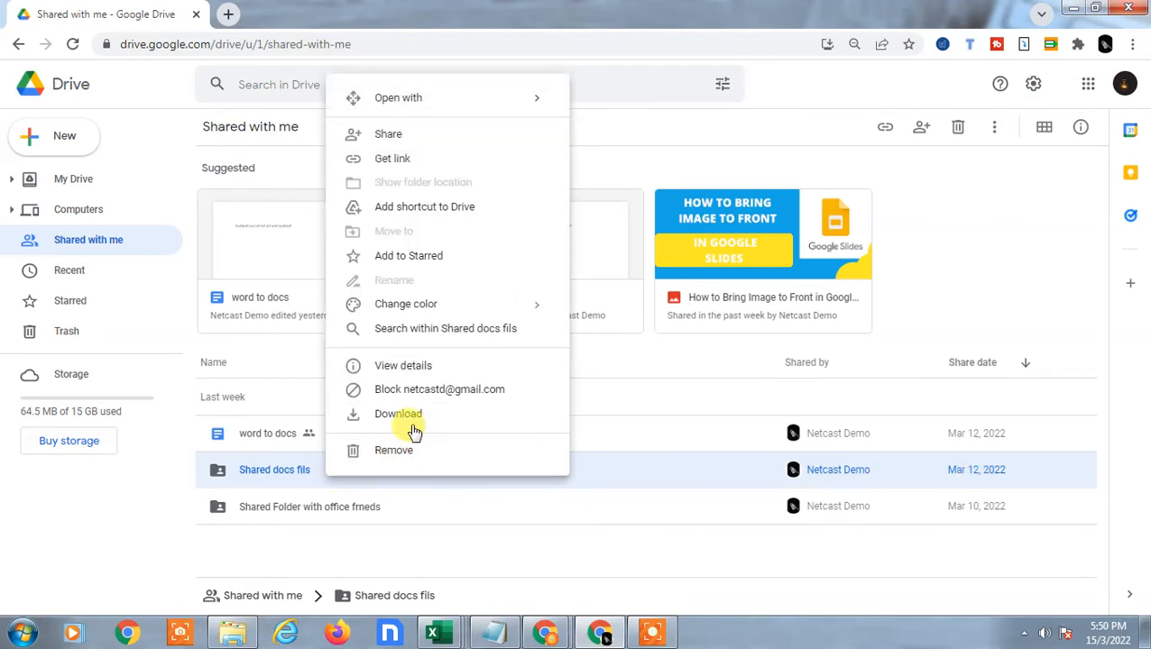
{"action": "left_click", "coordinate": [383, 371]}
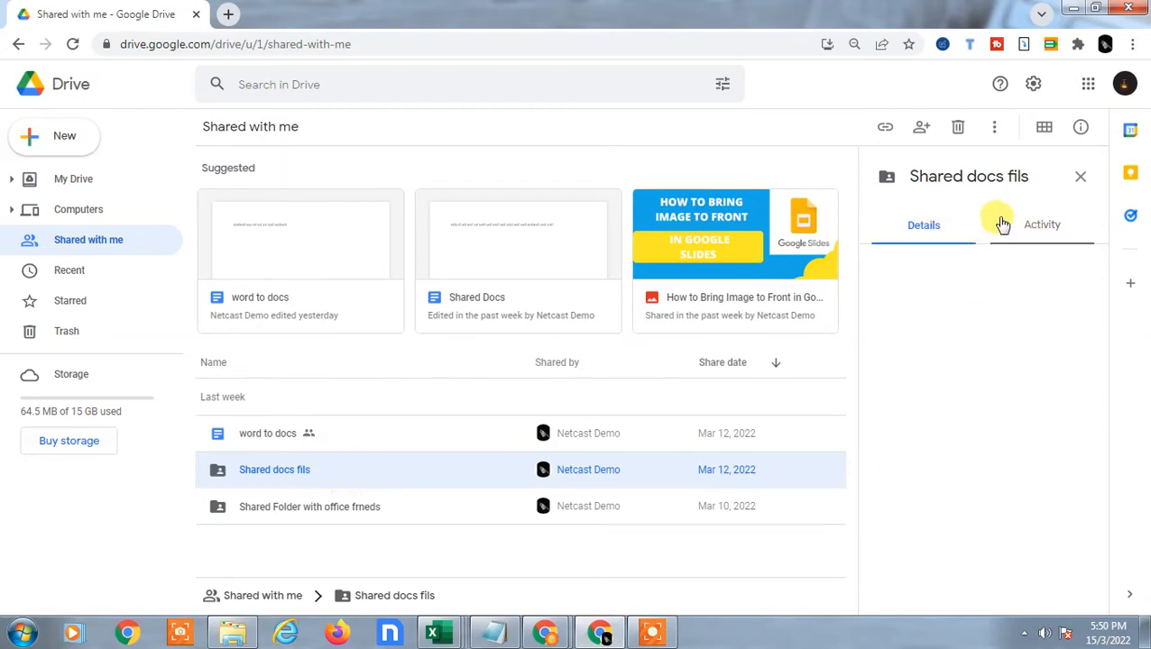
{"action": "left_click", "coordinate": [1043, 232]}
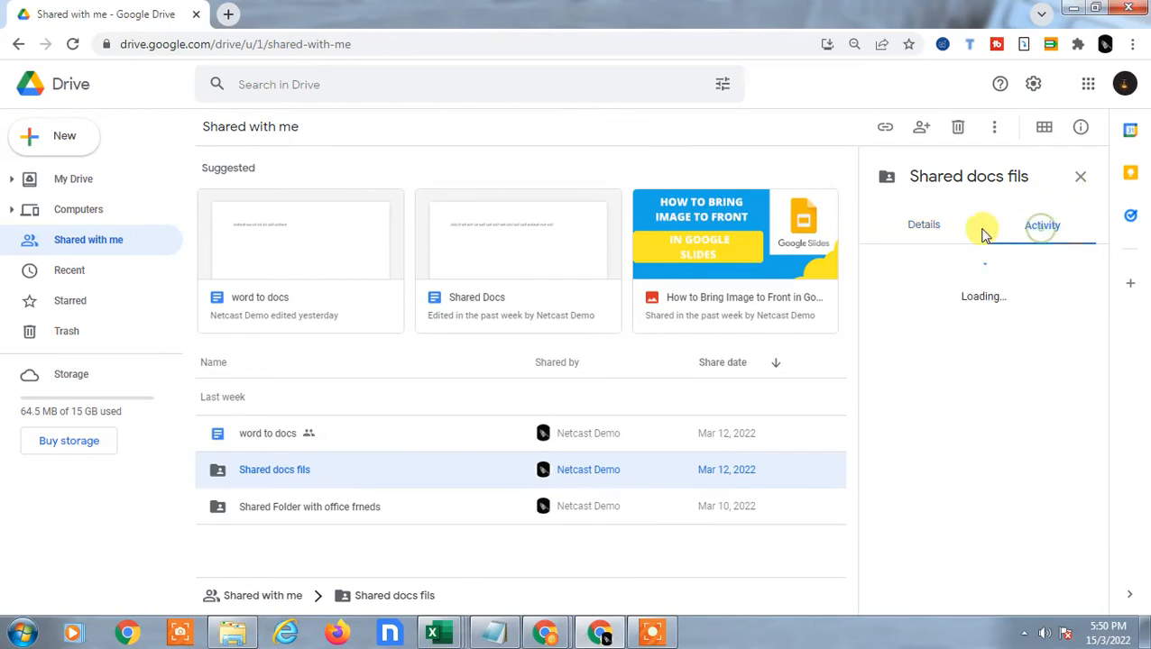
{"action": "left_click", "coordinate": [951, 227]}
{"action": "scroll", "coordinate": [1054, 494], "scroll_direction": "down", "scroll_amount": 2}
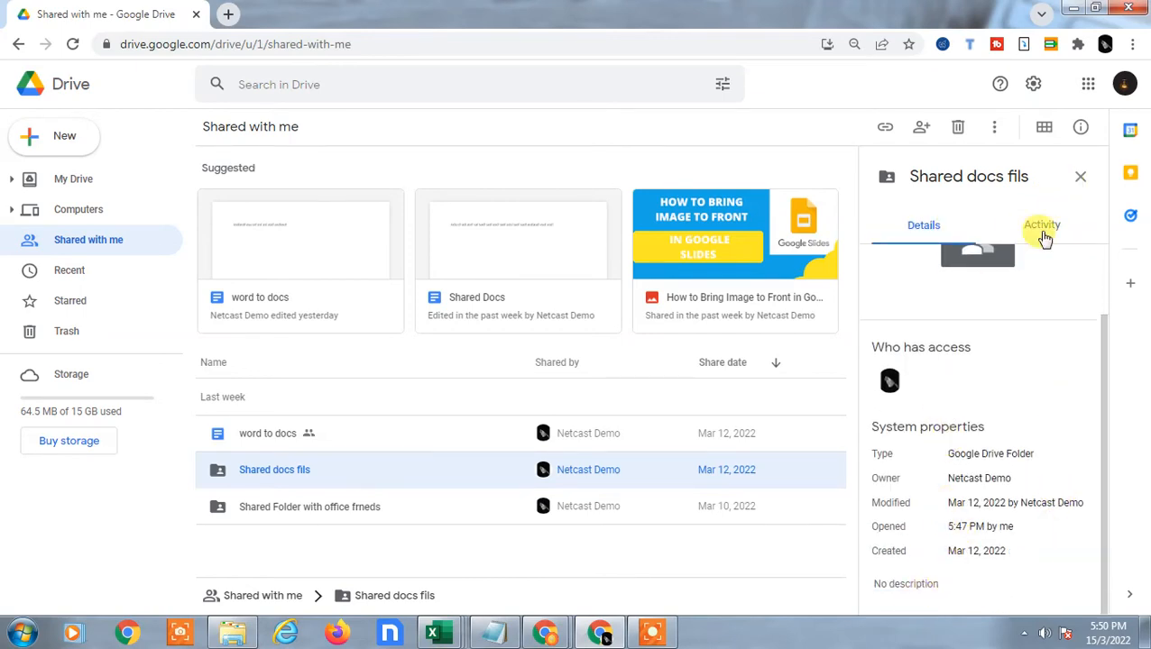
{"action": "left_click", "coordinate": [1081, 178]}
Step: Check the size of the file inside Shared docs fils, and return to review the folder's available actions
{"action": "double_click", "coordinate": [303, 469]}
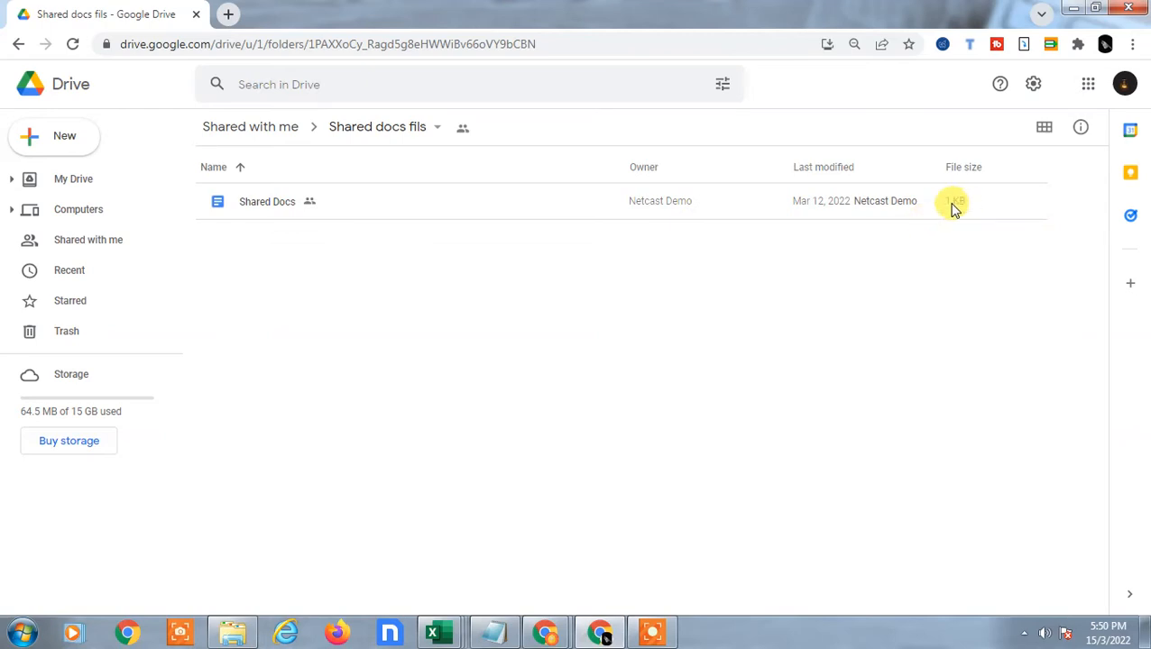
{"action": "mouse_move", "coordinate": [958, 209]}
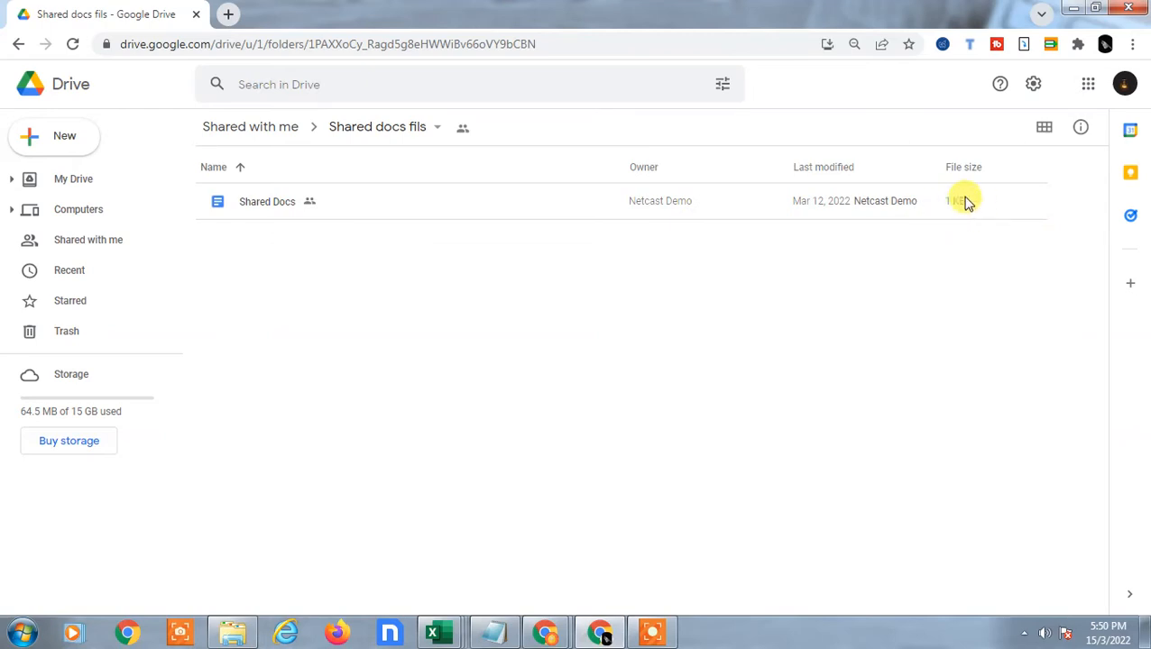
{"action": "left_click", "coordinate": [16, 45]}
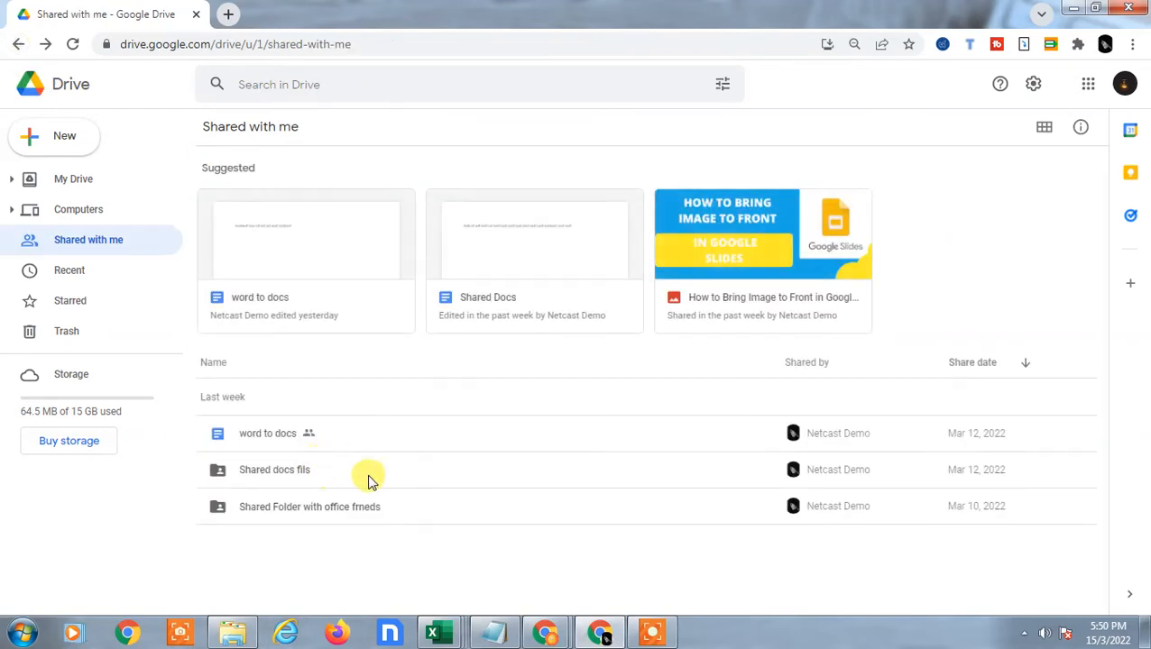
{"action": "left_click", "coordinate": [336, 472]}
{"action": "right_click", "coordinate": [340, 478]}
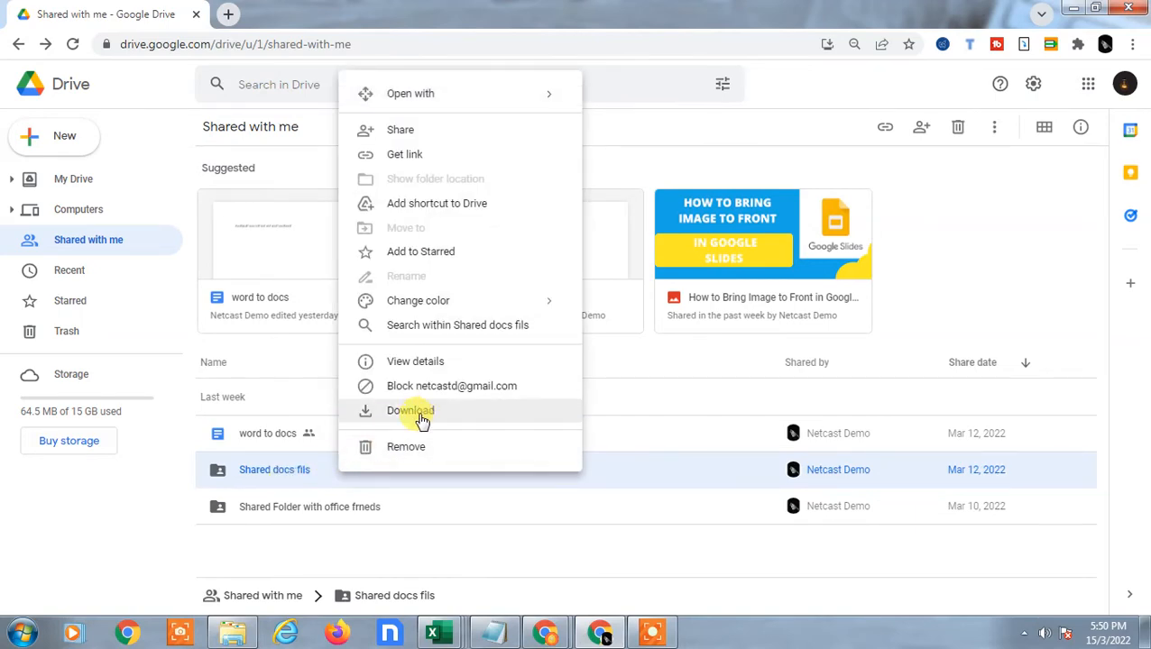
Step: Look at the upload options in My Drive and the Computers section, and return to Shared with me
{"action": "left_click", "coordinate": [57, 179]}
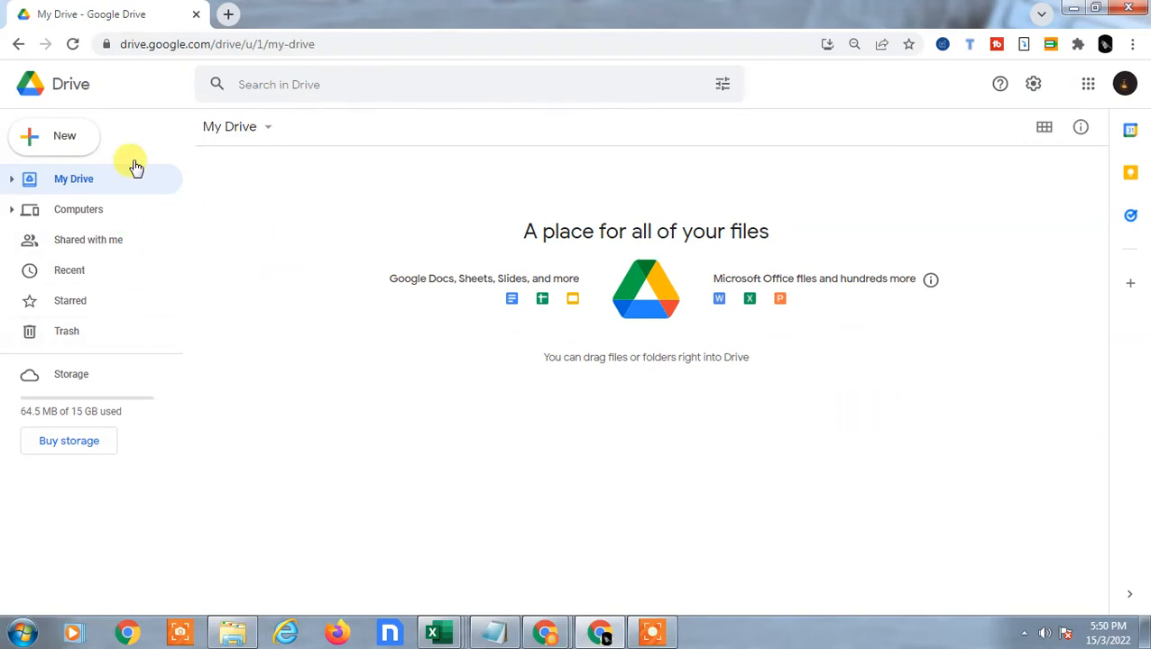
{"action": "left_click", "coordinate": [77, 134]}
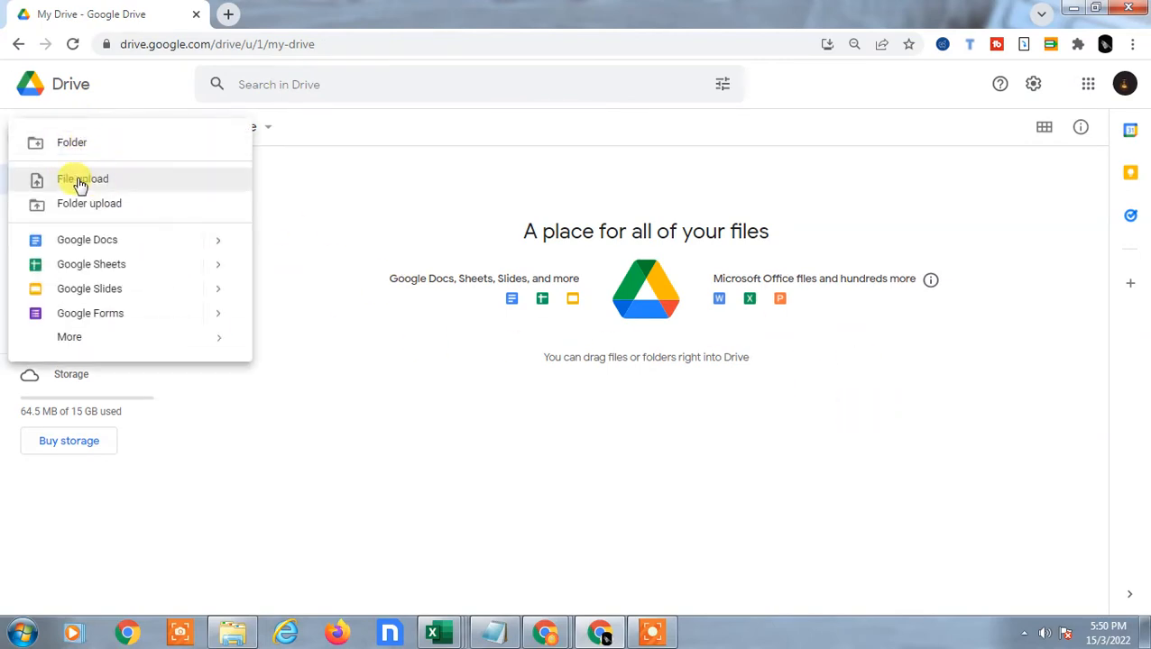
{"action": "left_click", "coordinate": [463, 251]}
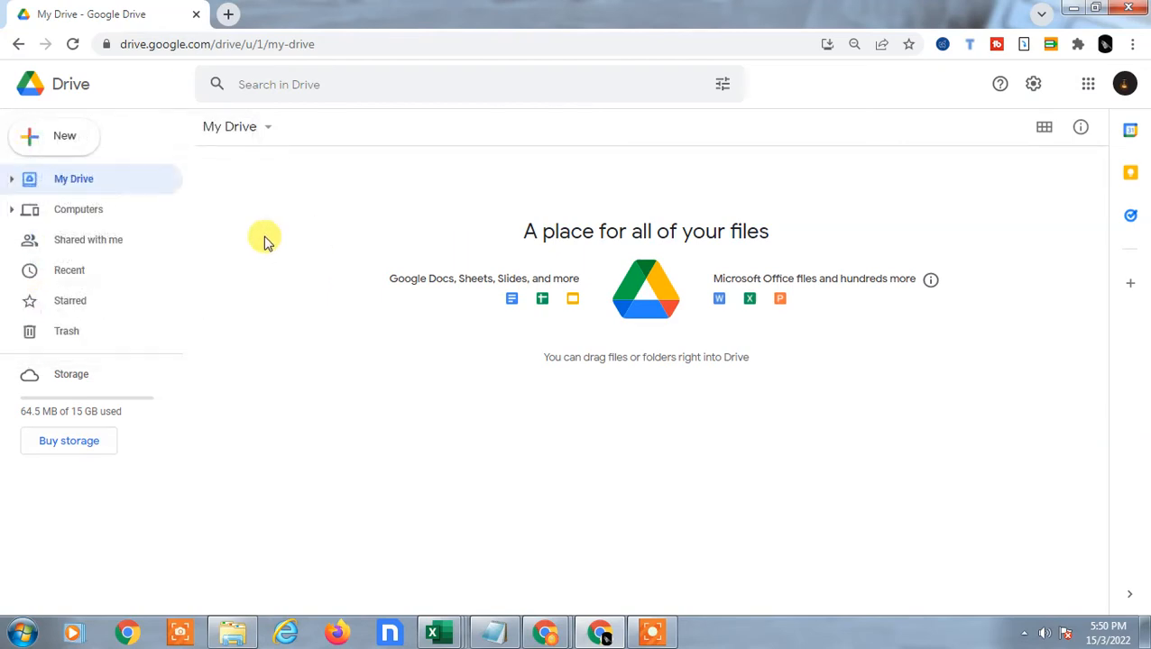
{"action": "left_click", "coordinate": [87, 222]}
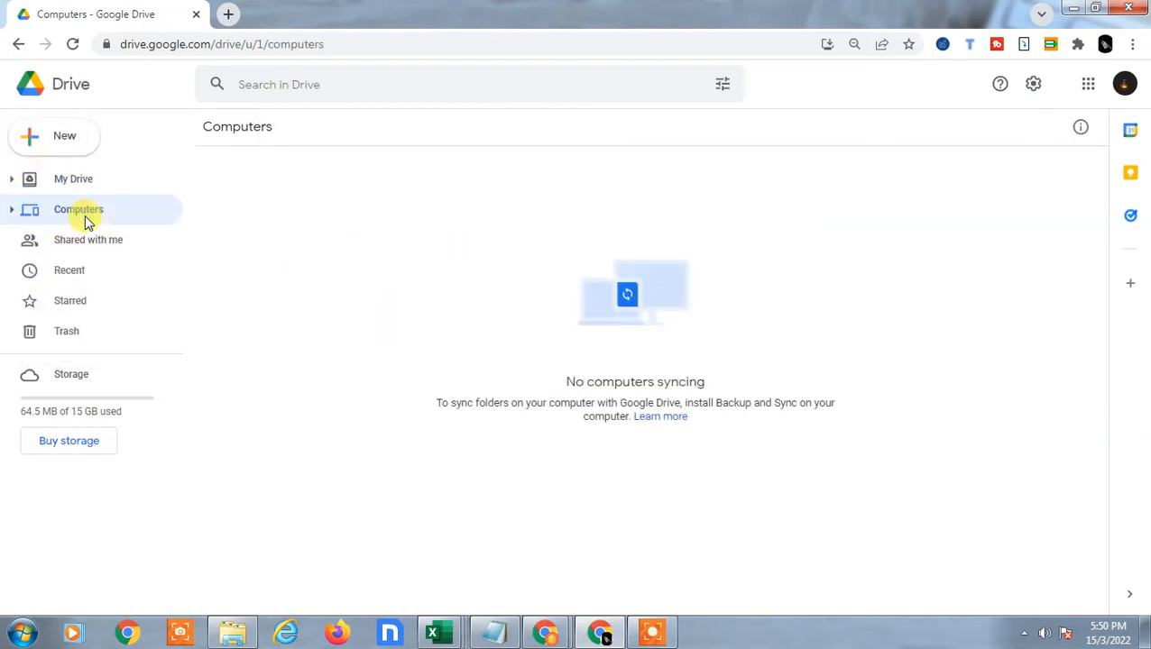
{"action": "left_click", "coordinate": [83, 239]}
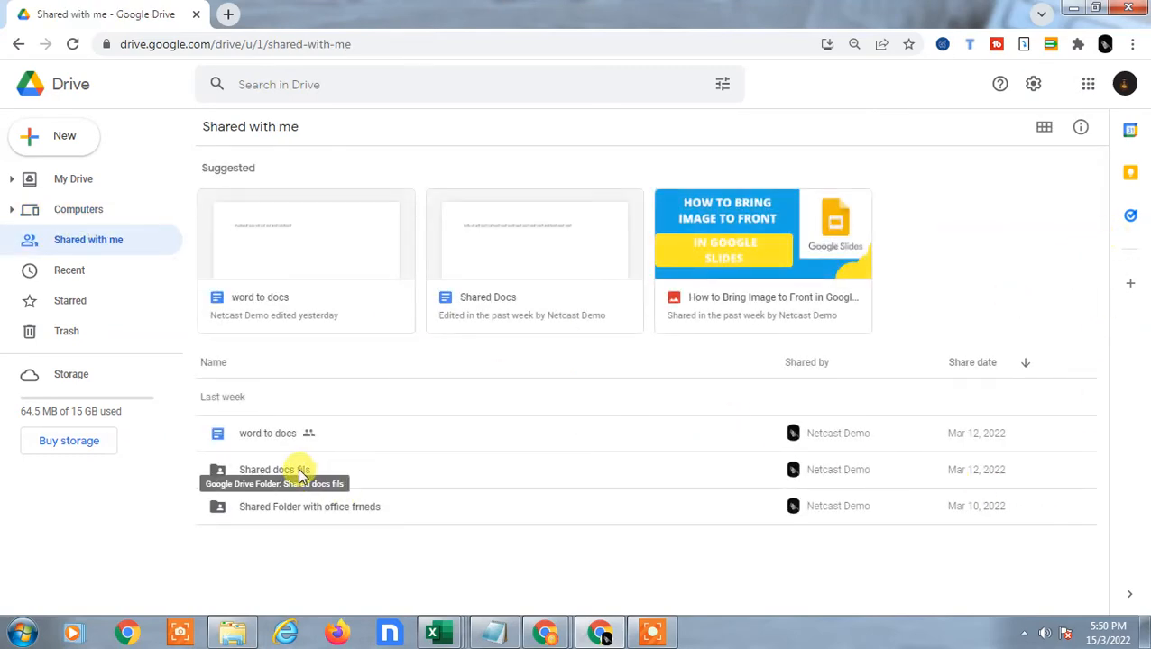
Step: Examine which actions Drive offers for the Shared docs fils folder, such as adding a shortcut or downloading
{"action": "left_click", "coordinate": [346, 477]}
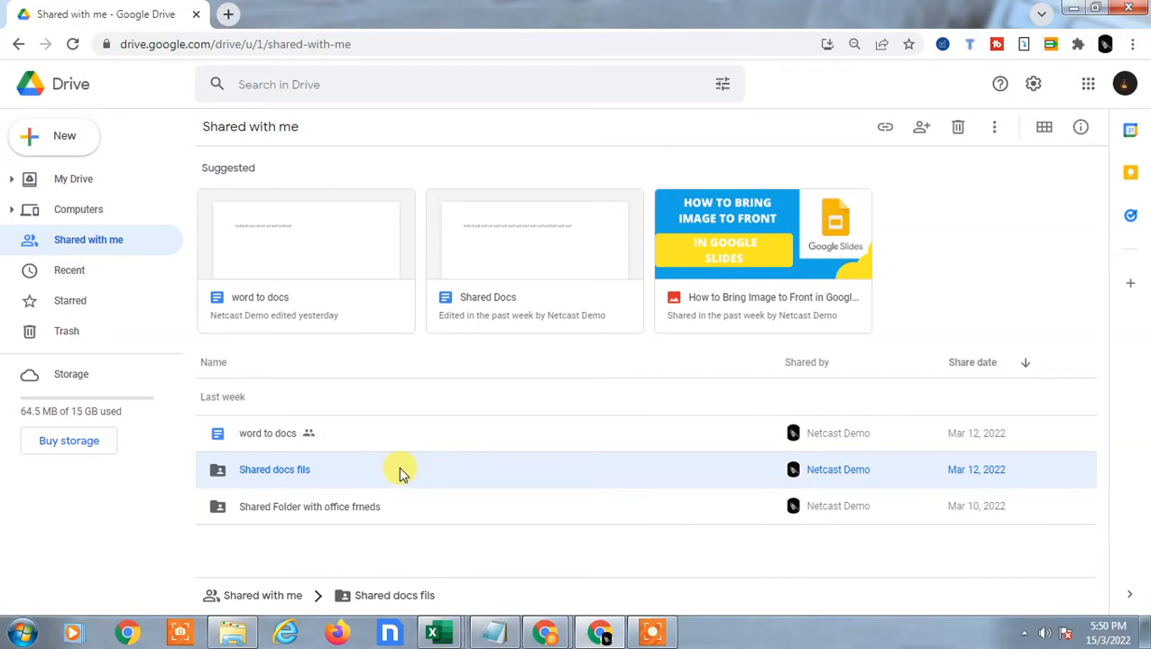
{"action": "left_click", "coordinate": [330, 514]}
{"action": "left_click", "coordinate": [290, 470]}
{"action": "right_click", "coordinate": [321, 470]}
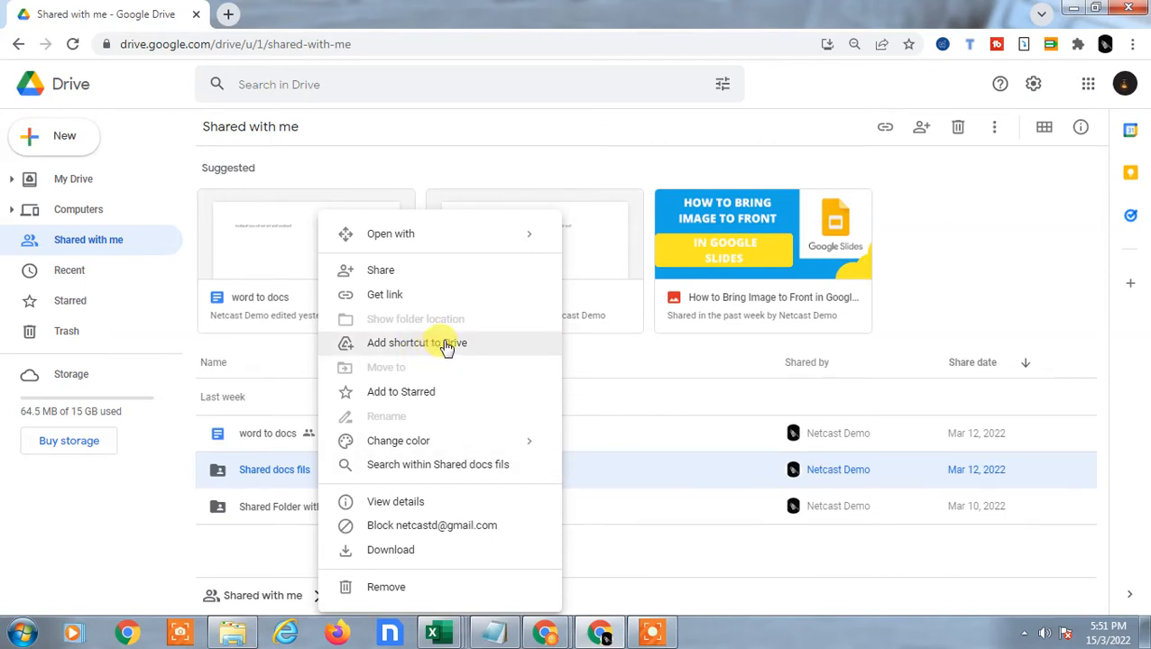
{"action": "left_click", "coordinate": [255, 471]}
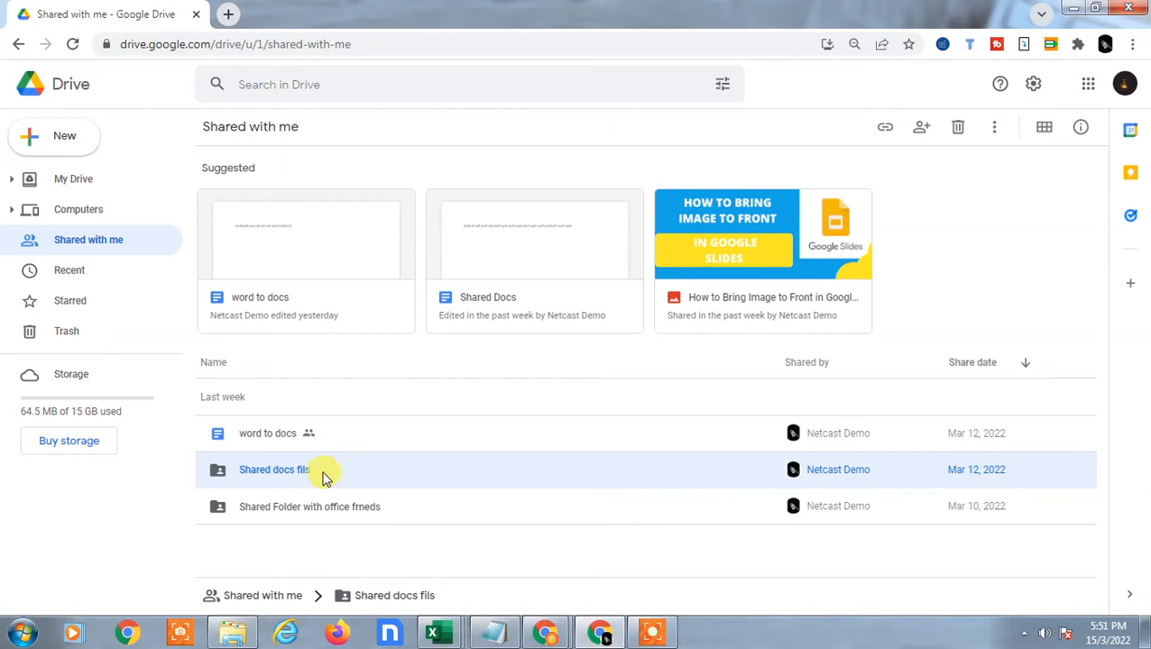
{"action": "right_click", "coordinate": [303, 472]}
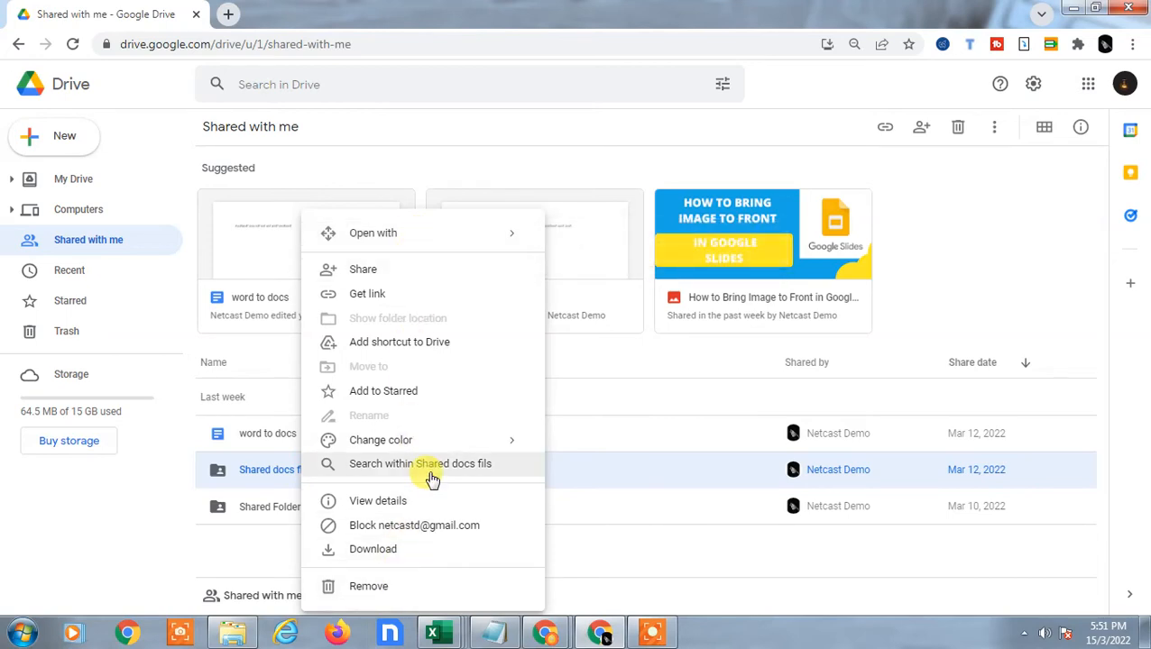
{"action": "left_click", "coordinate": [274, 472]}
Step: Open the Shared docs fils folder and select all files in it
{"action": "double_click", "coordinate": [368, 471]}
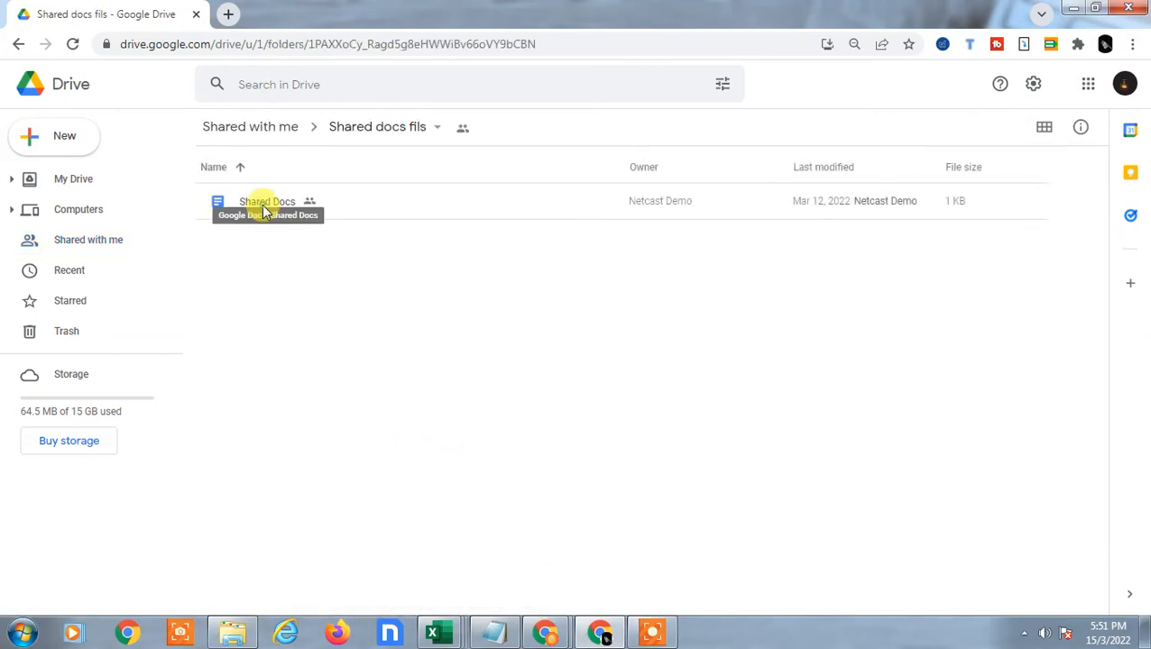
{"action": "left_click", "coordinate": [266, 206]}
{"action": "left_click", "coordinate": [479, 336]}
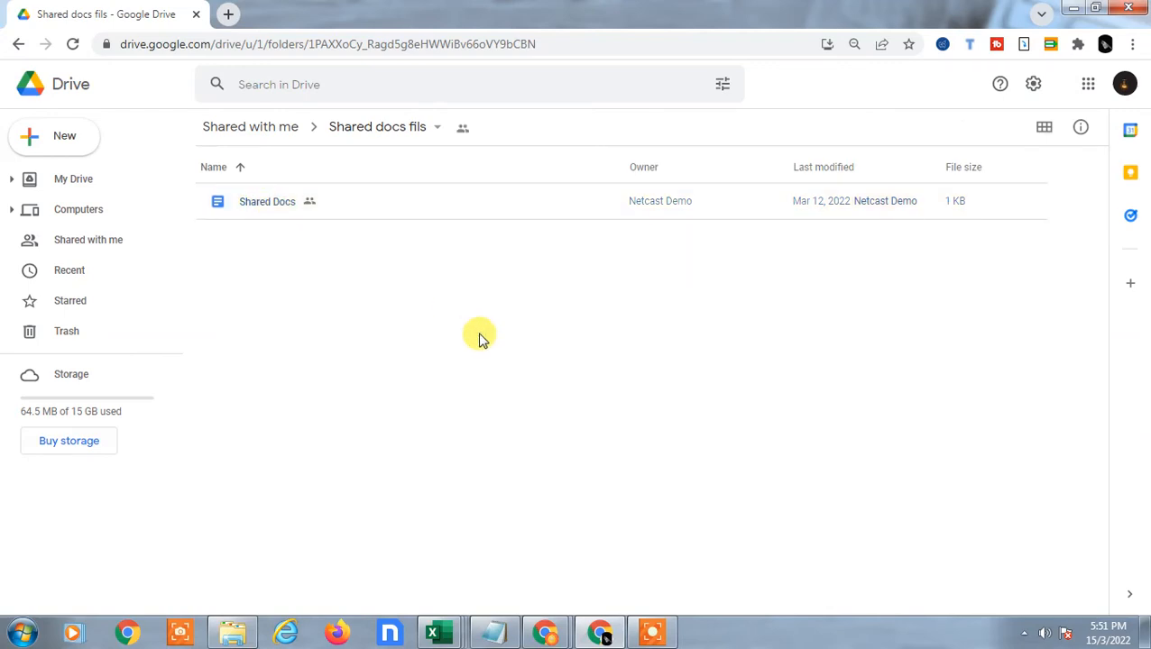
{"action": "key", "text": "ctrl+a"}
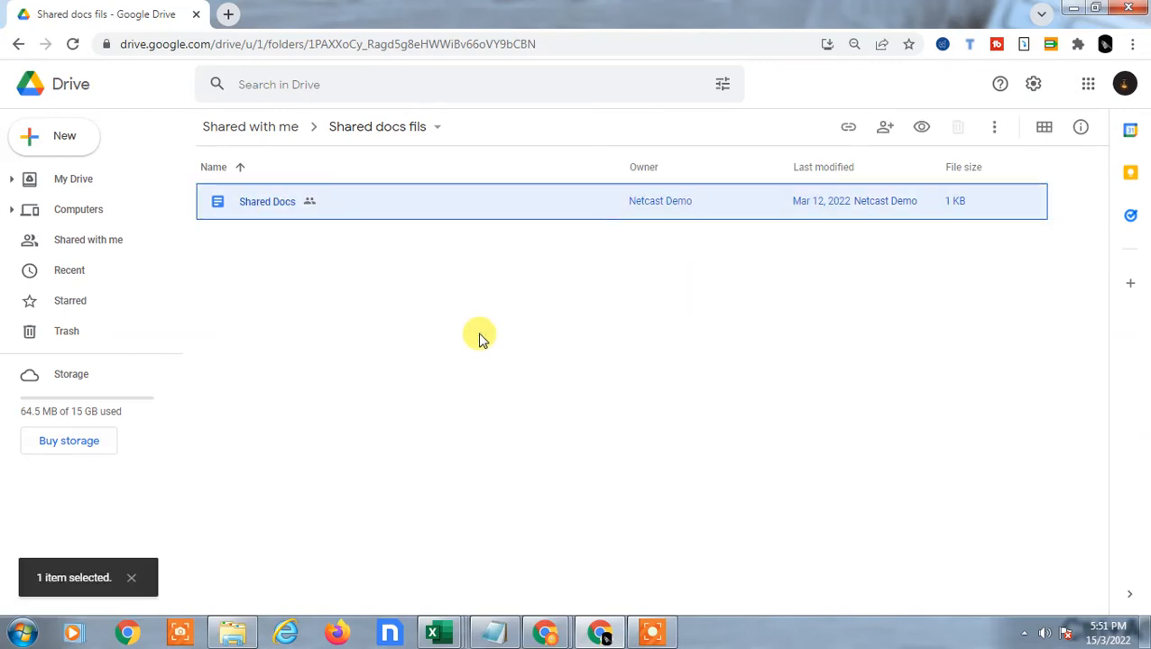
Step: Make a copy of the selected Shared Docs file
{"action": "right_click", "coordinate": [259, 201]}
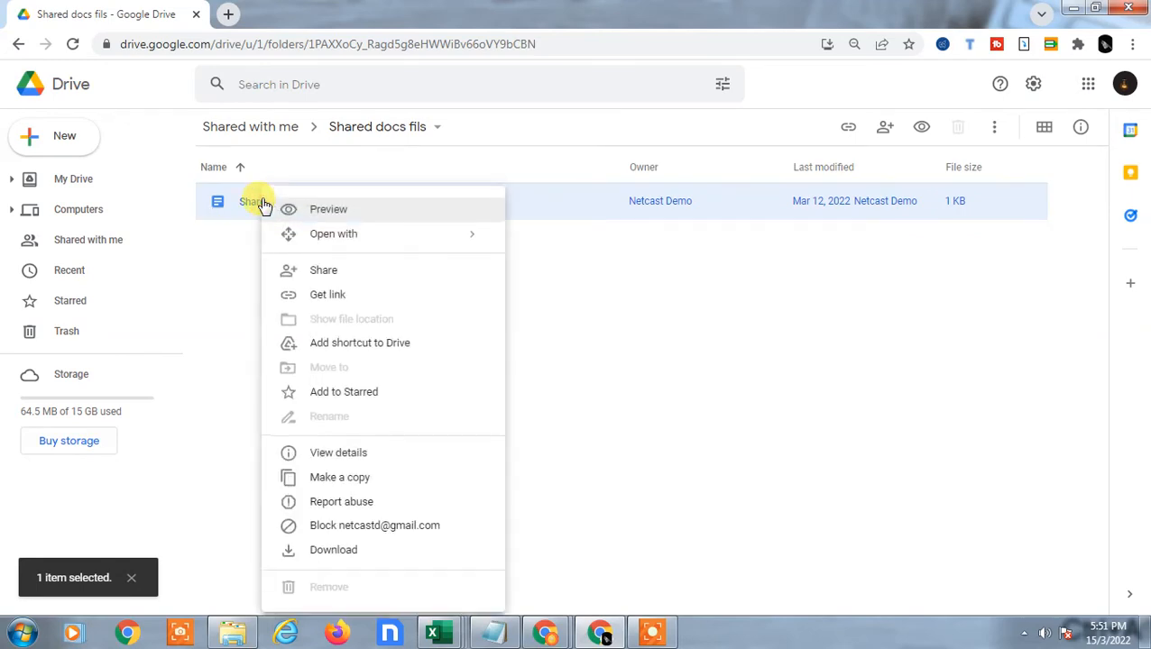
{"action": "left_click", "coordinate": [351, 479]}
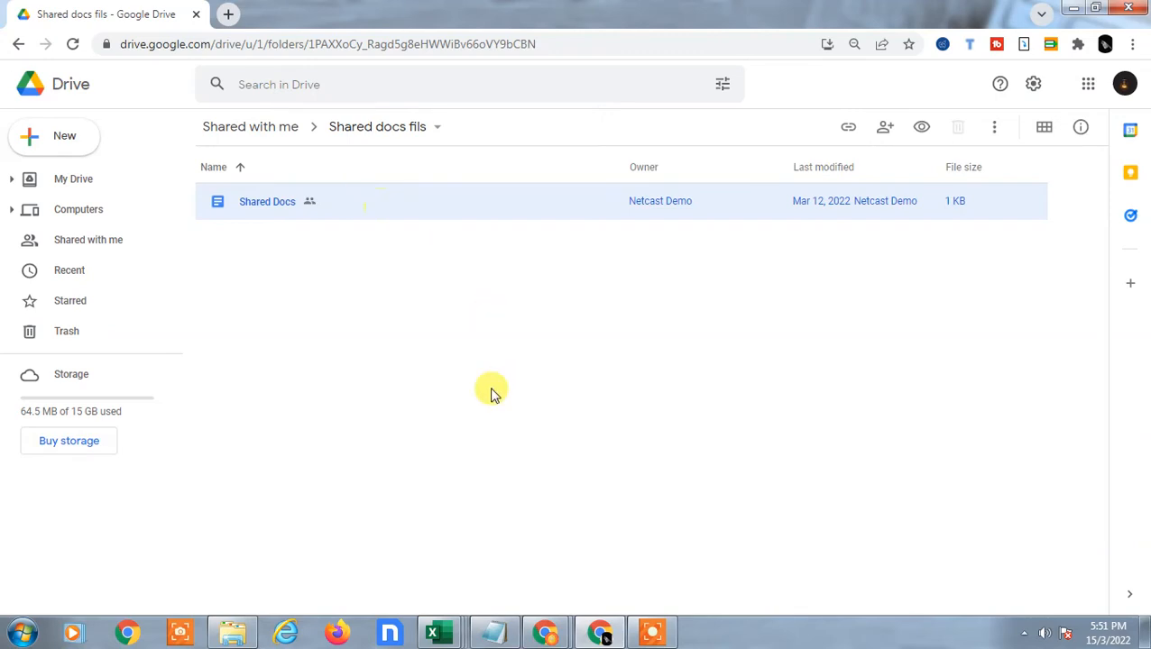
{"action": "right_click", "coordinate": [354, 206]}
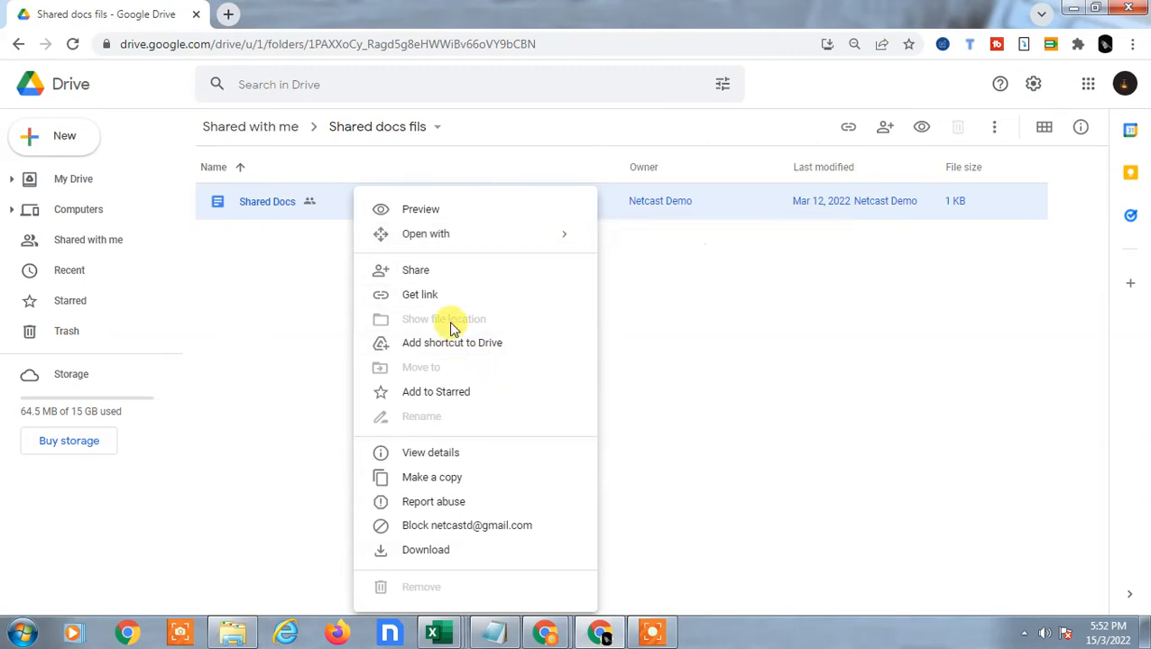
{"action": "left_click", "coordinate": [437, 477]}
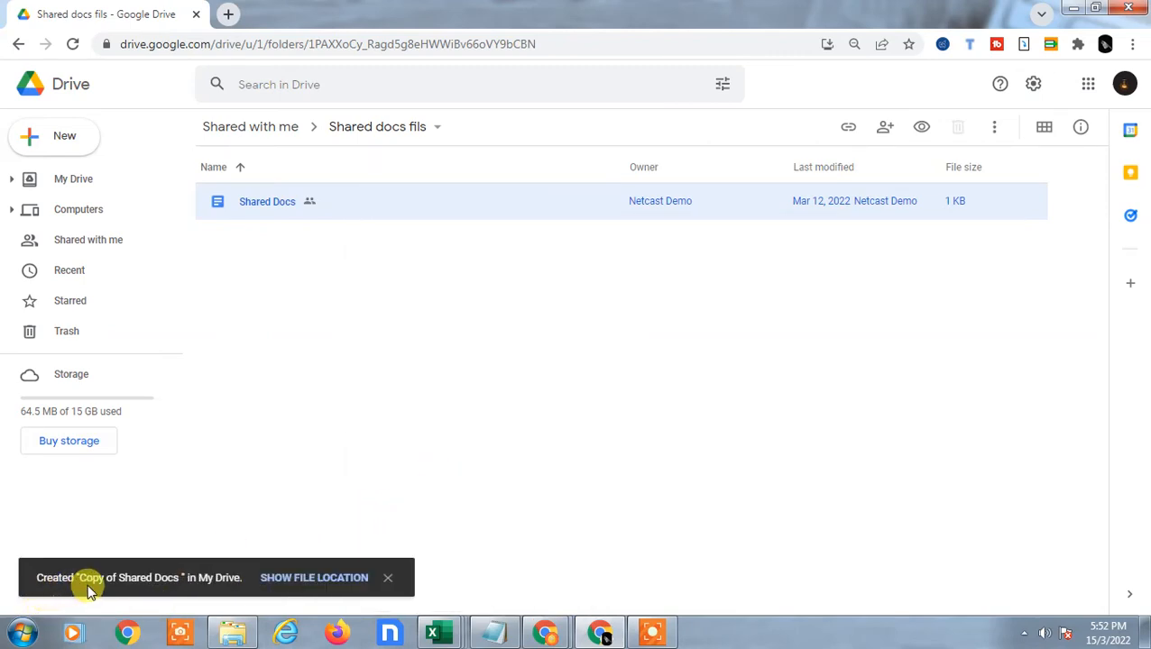
Step: Show the new copy's location in My Drive and look at the two Copy of Shared Docs files there
{"action": "left_click", "coordinate": [331, 582]}
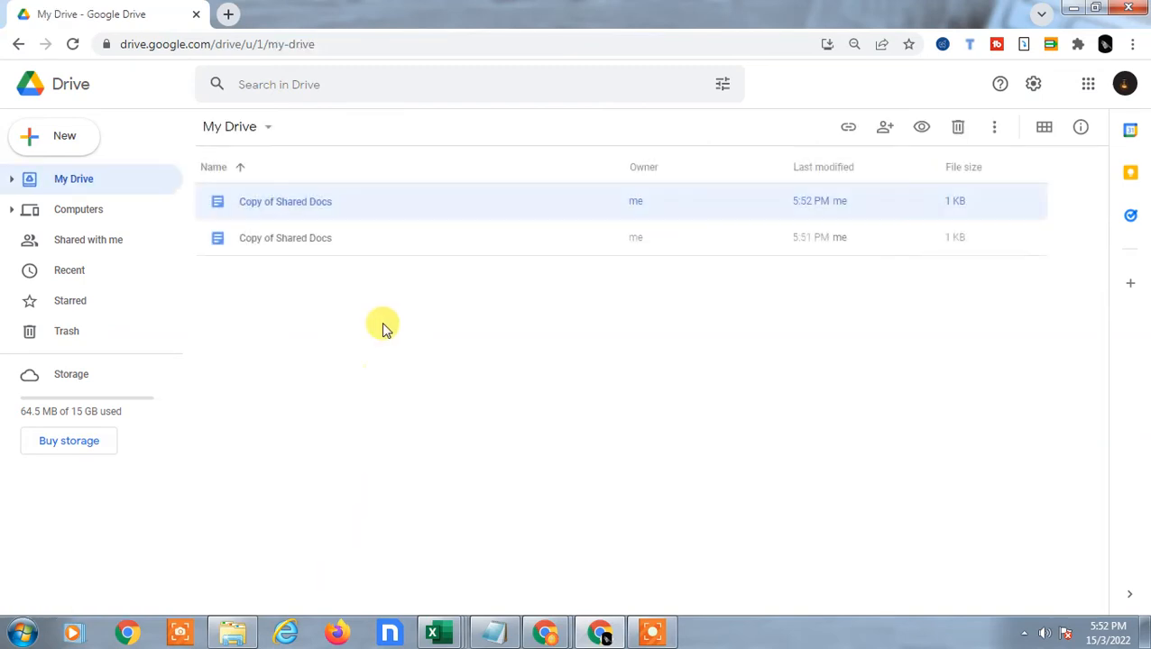
{"action": "left_click", "coordinate": [329, 237]}
{"action": "left_click", "coordinate": [347, 202]}
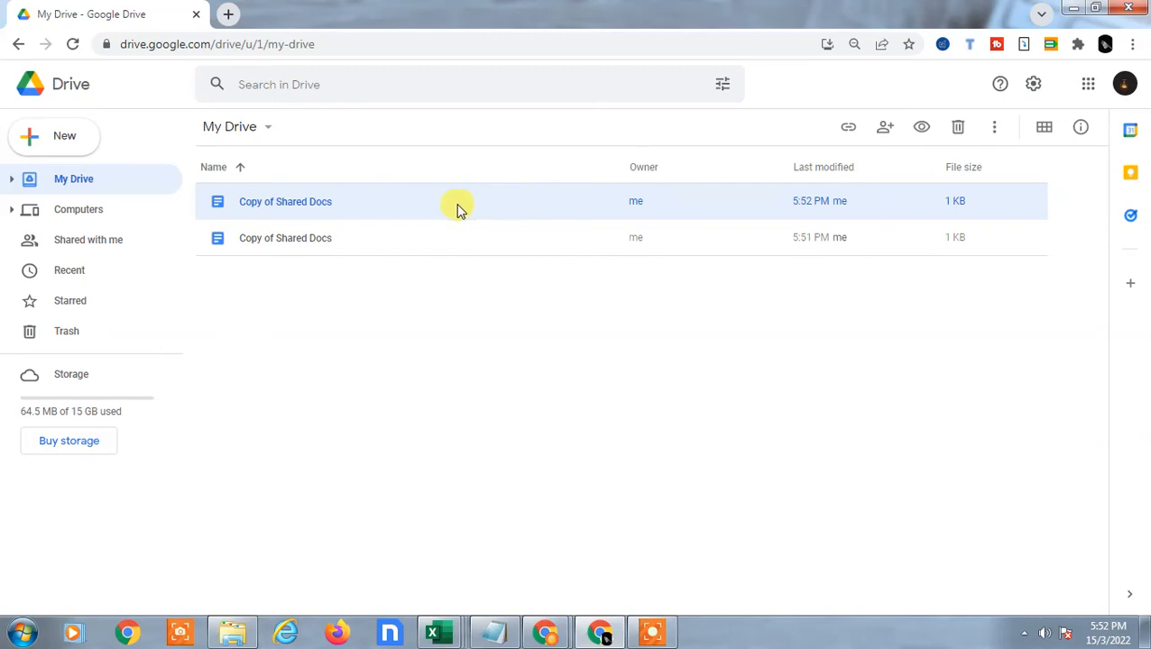
{"action": "left_click", "coordinate": [420, 209]}
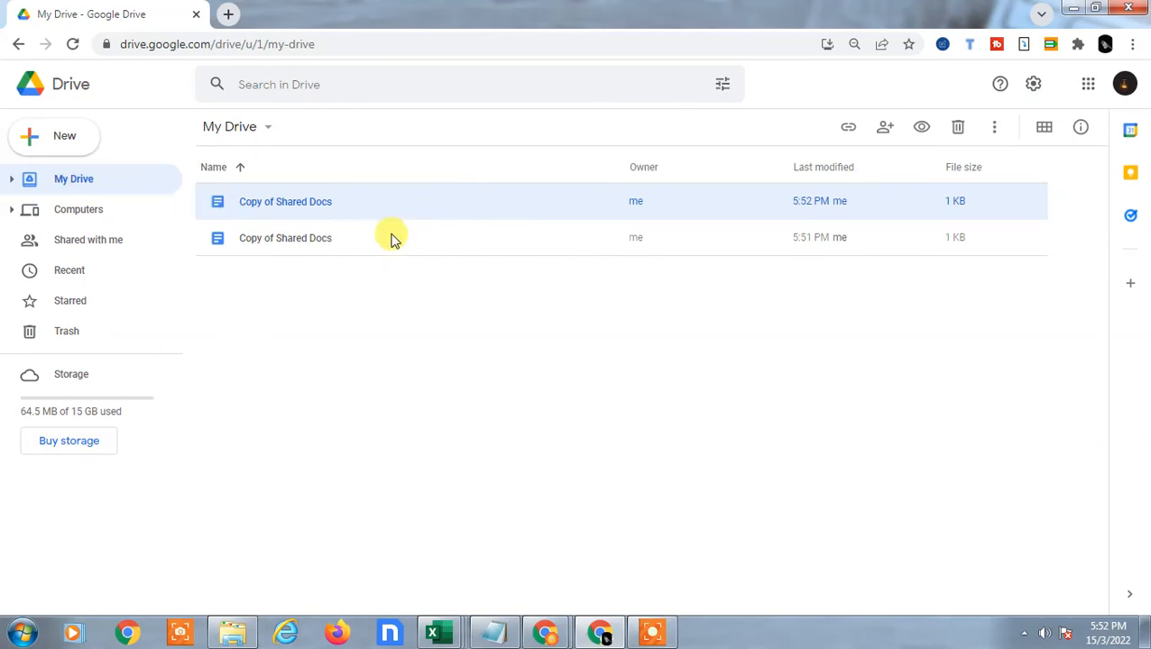
{"action": "left_click", "coordinate": [378, 238]}
Step: Create a new folder in My Drive named "backup of shsared file"
{"action": "left_click", "coordinate": [51, 143]}
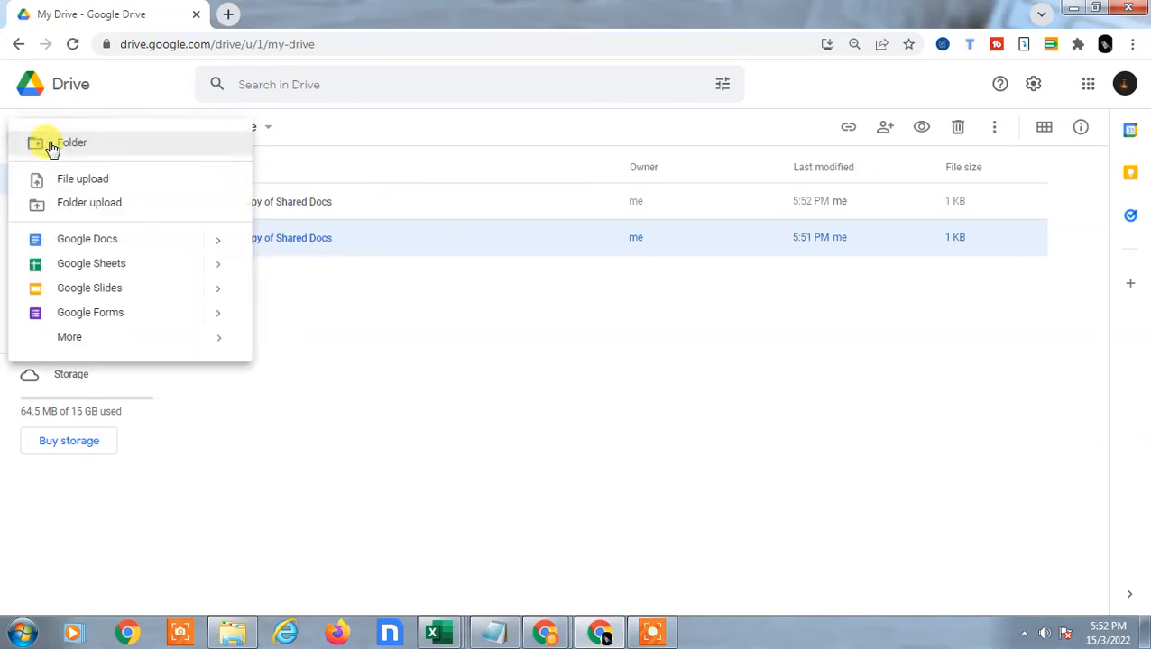
{"action": "left_click", "coordinate": [316, 361]}
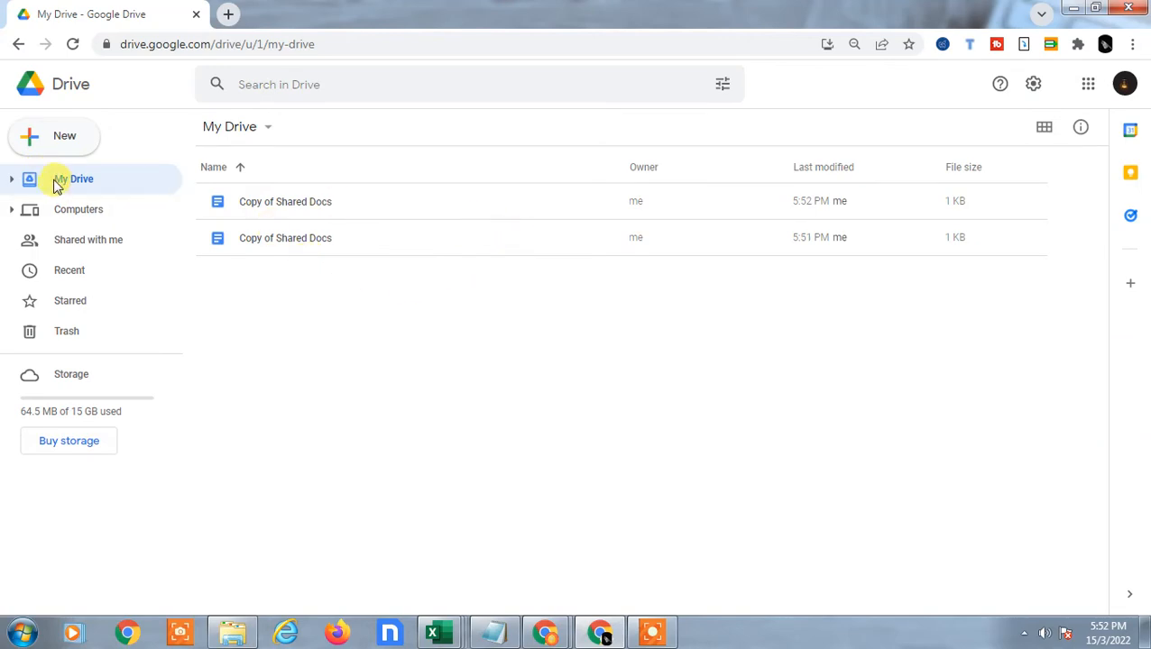
{"action": "left_click", "coordinate": [51, 146]}
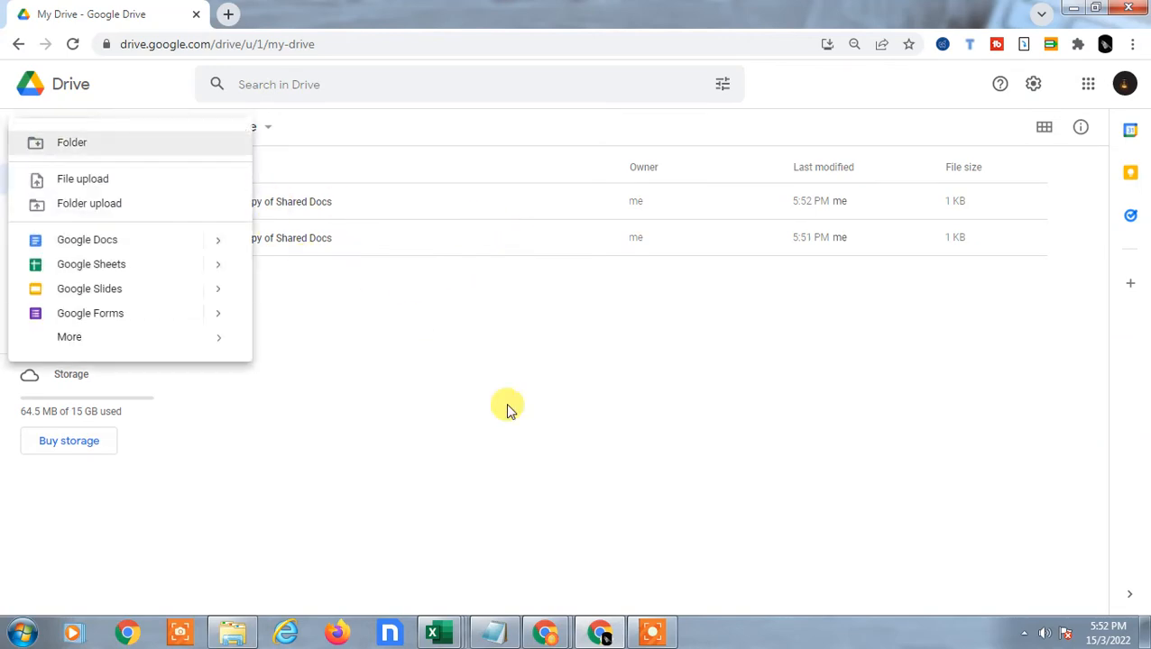
{"action": "left_click", "coordinate": [124, 143]}
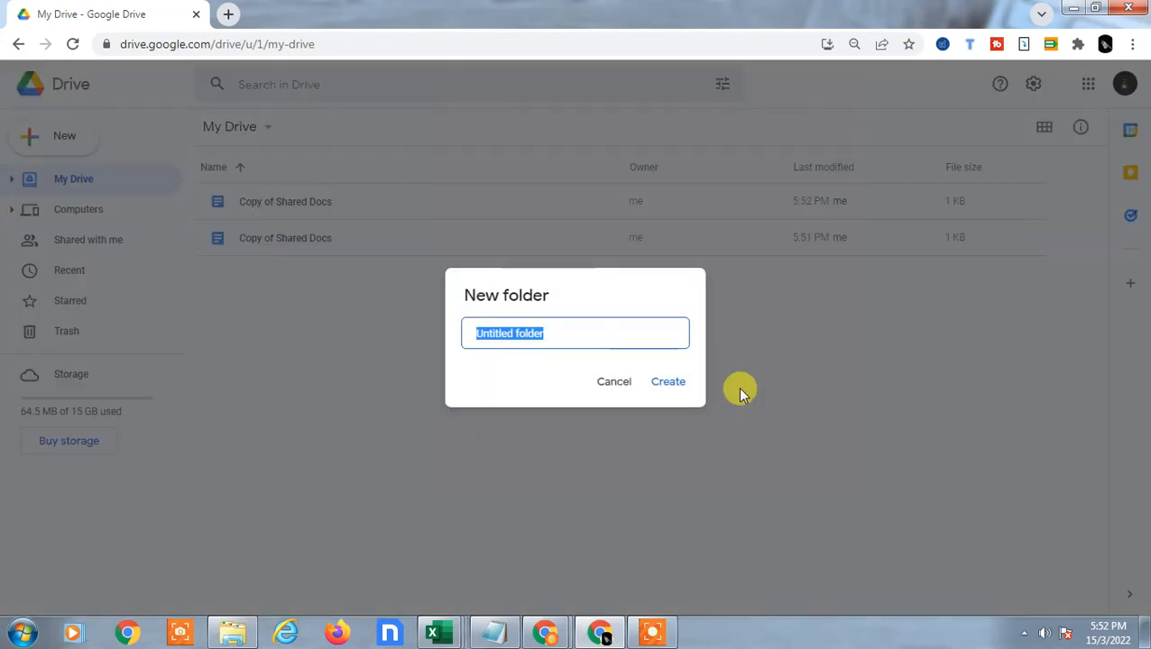
{"action": "type", "text": "backu"}
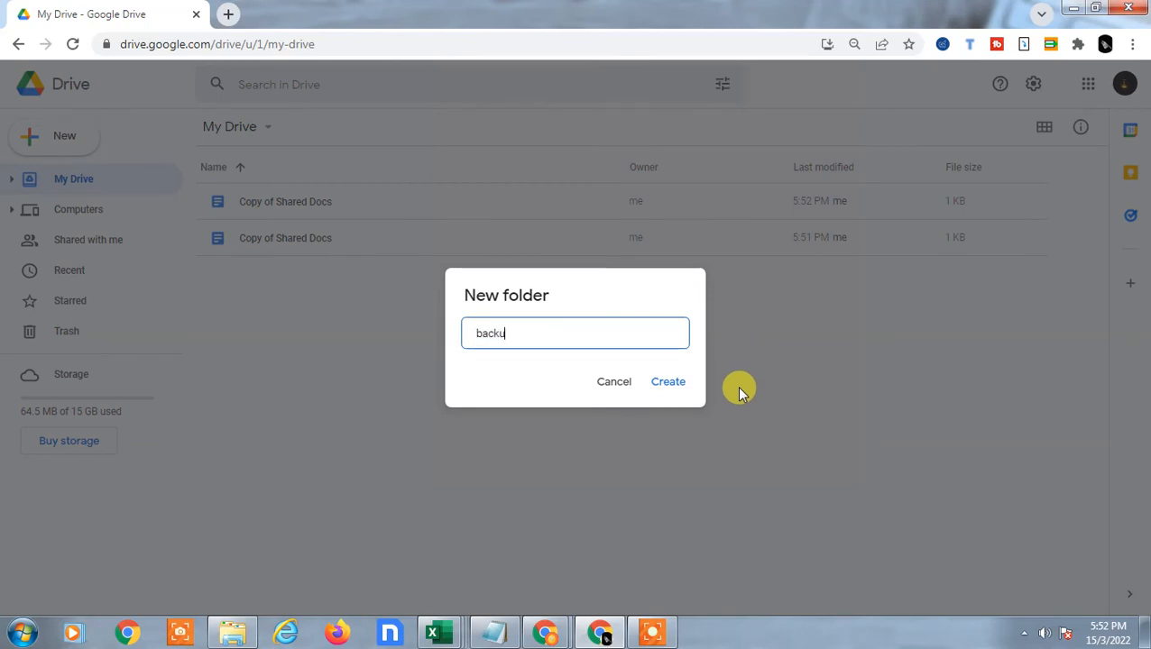
{"action": "type", "text": "p of shraewd file"}
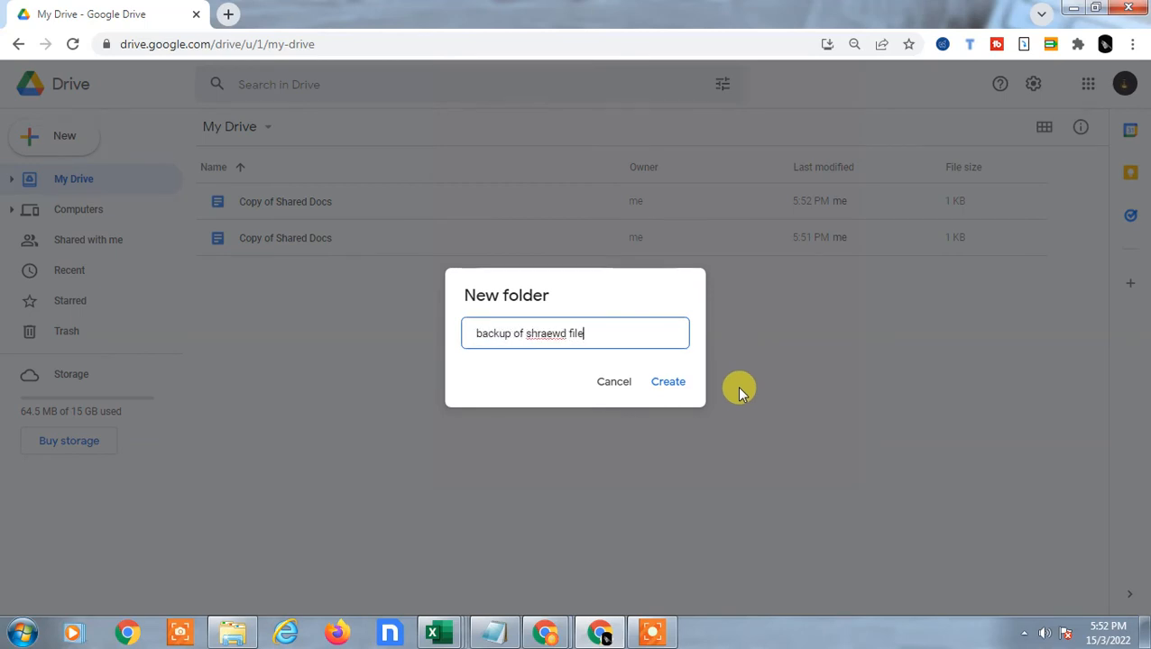
{"action": "key", "text": "BackSpace"}
{"action": "key", "text": "BackSpace"}
{"action": "key", "text": "BackSpace"}
{"action": "key", "text": "BackSpace"}
{"action": "key", "text": "BackSpace"}
{"action": "key", "text": "BackSpace"}
{"action": "key", "text": "BackSpace"}
{"action": "key", "text": "BackSpace"}
{"action": "key", "text": "BackSpace"}
{"action": "type", "text": "ared file"}
{"action": "key", "text": "Return"}
Step: Select both Copy of Shared Docs files in My Drive and move them to the "backup of shsared file" folder
{"action": "left_click", "coordinate": [326, 238]}
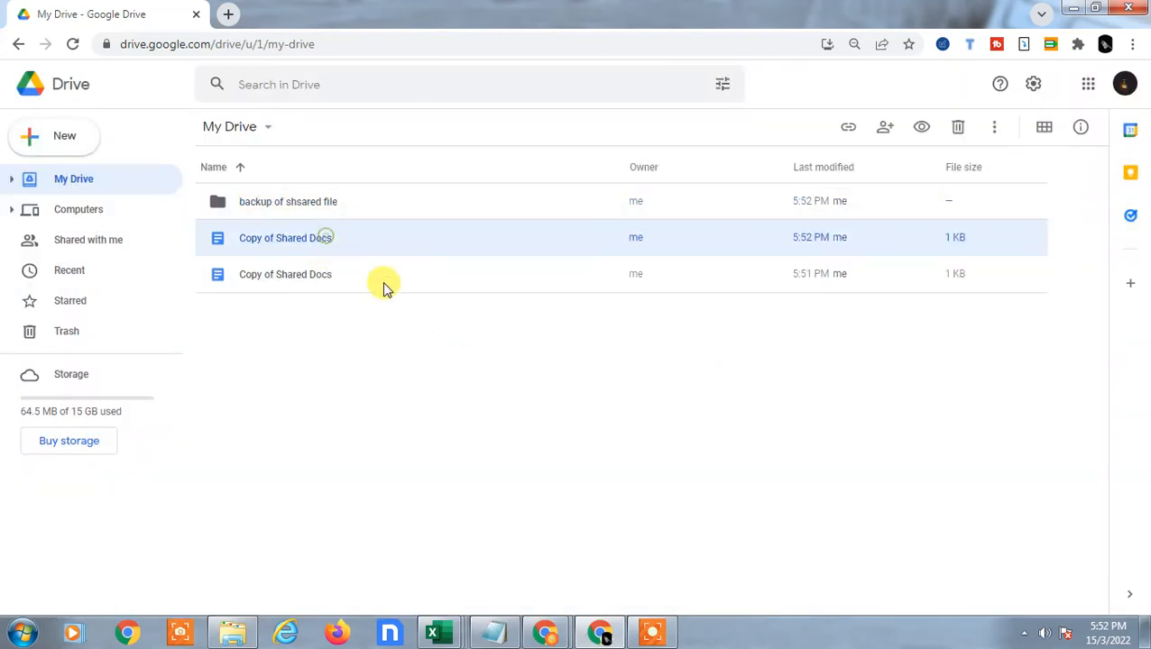
{"action": "left_click", "coordinate": [249, 276], "text": "ctrl"}
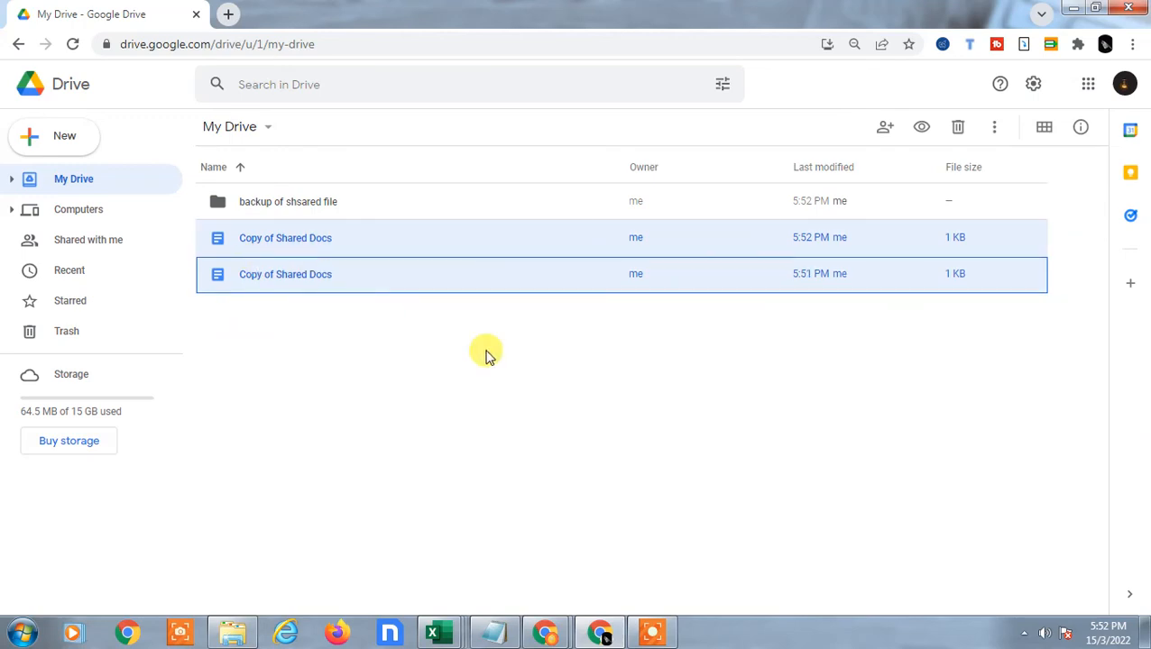
{"action": "right_click", "coordinate": [322, 242]}
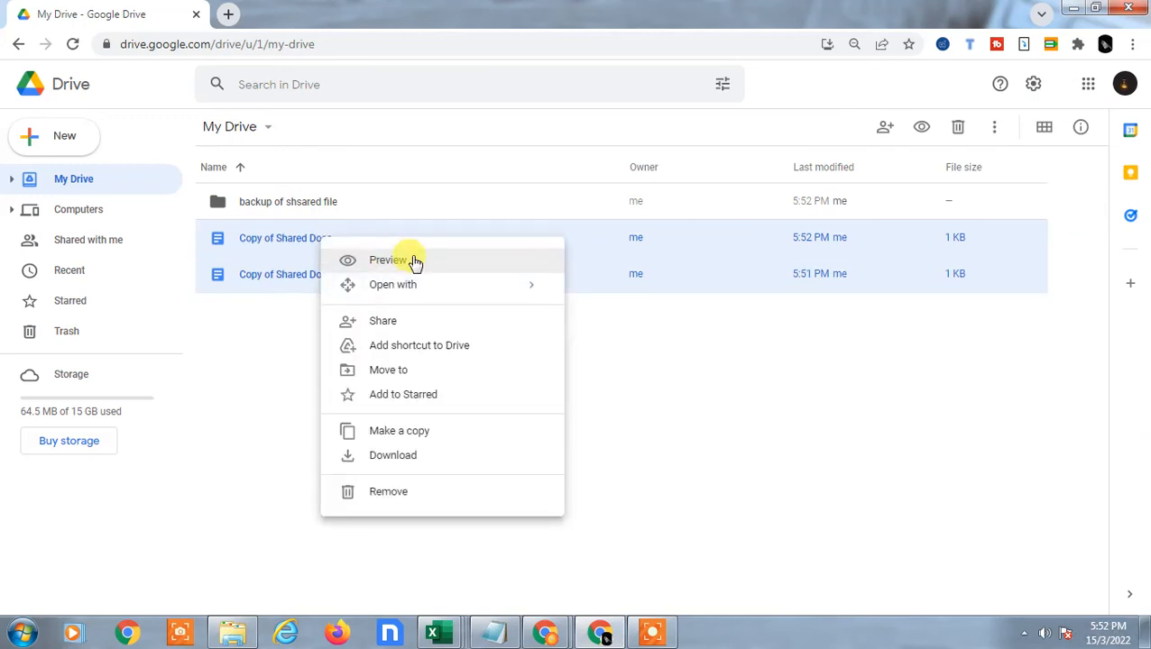
{"action": "left_click", "coordinate": [401, 376]}
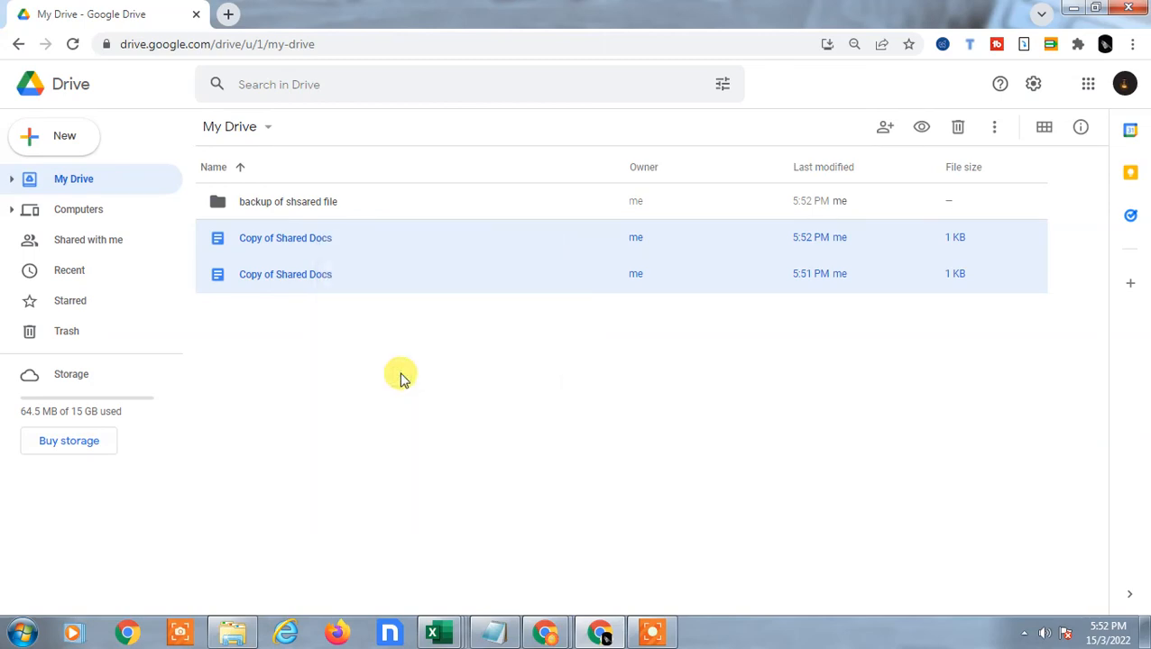
{"action": "right_click", "coordinate": [327, 241]}
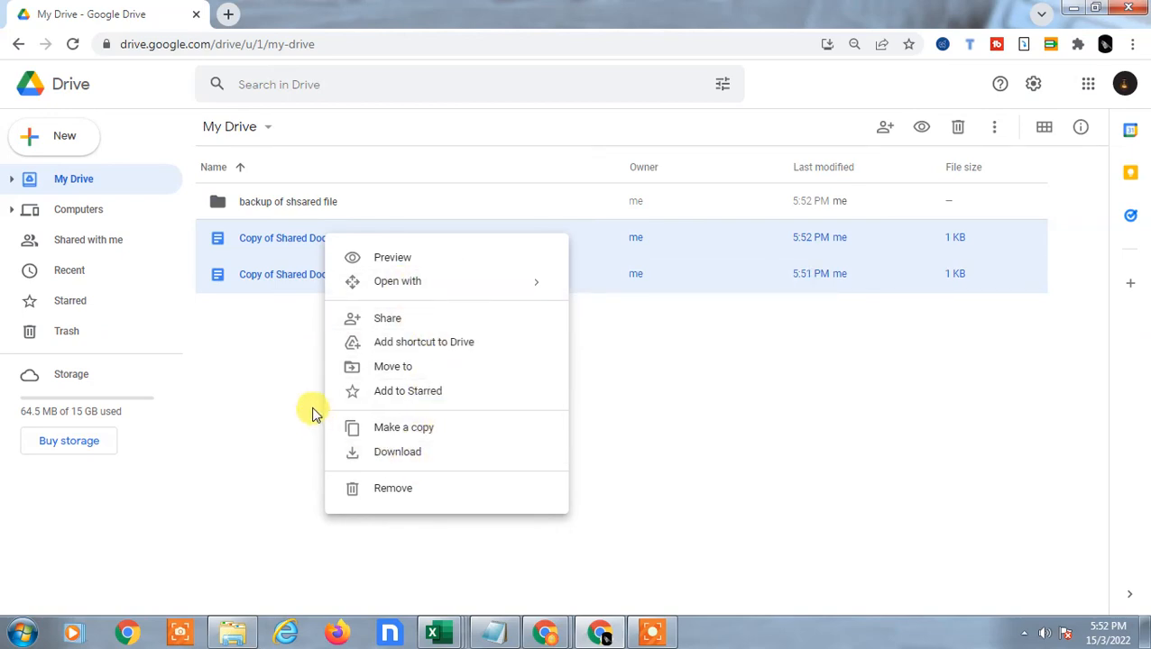
{"action": "key", "text": "Escape"}
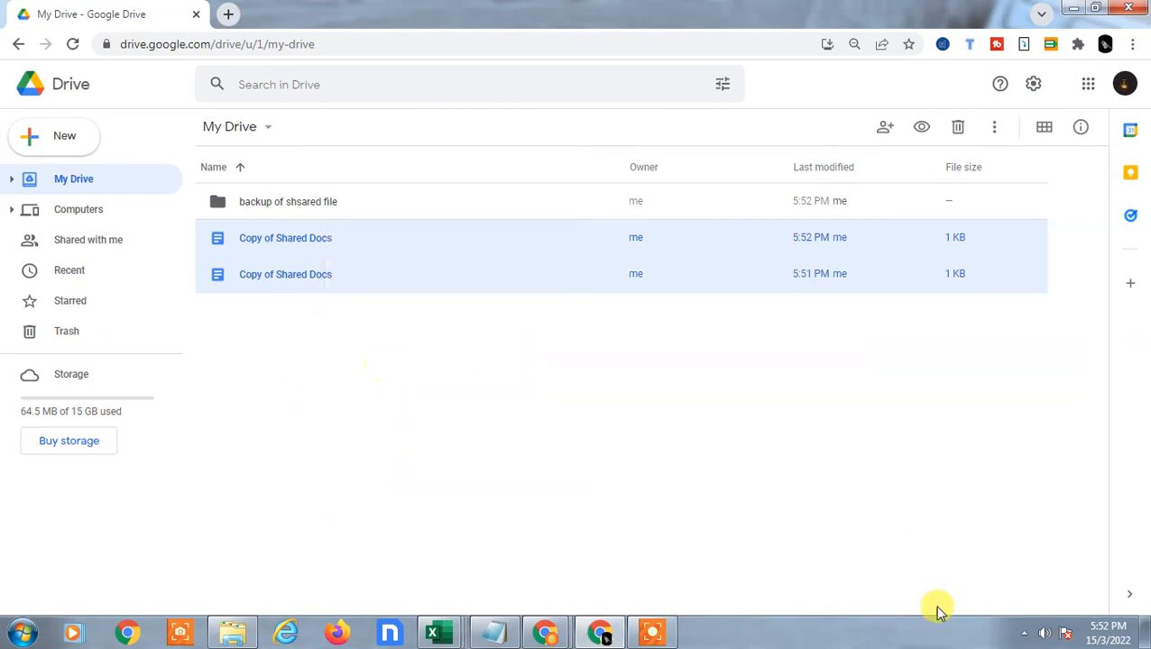
{"action": "left_click", "coordinate": [1025, 635]}
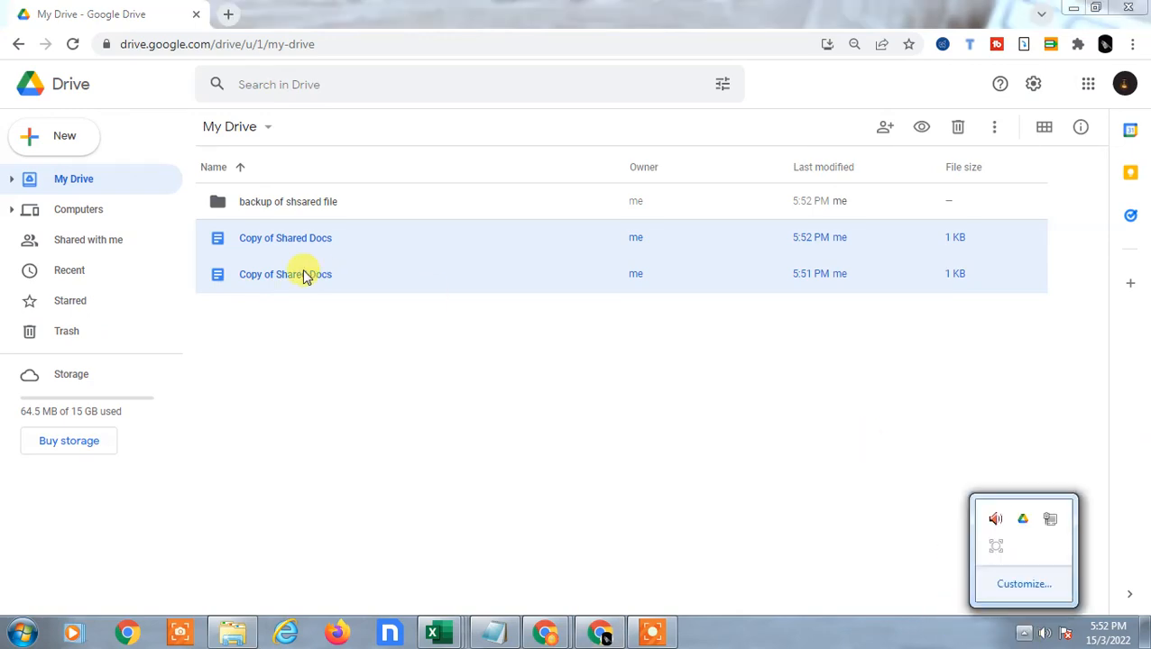
{"action": "key", "text": "z"}
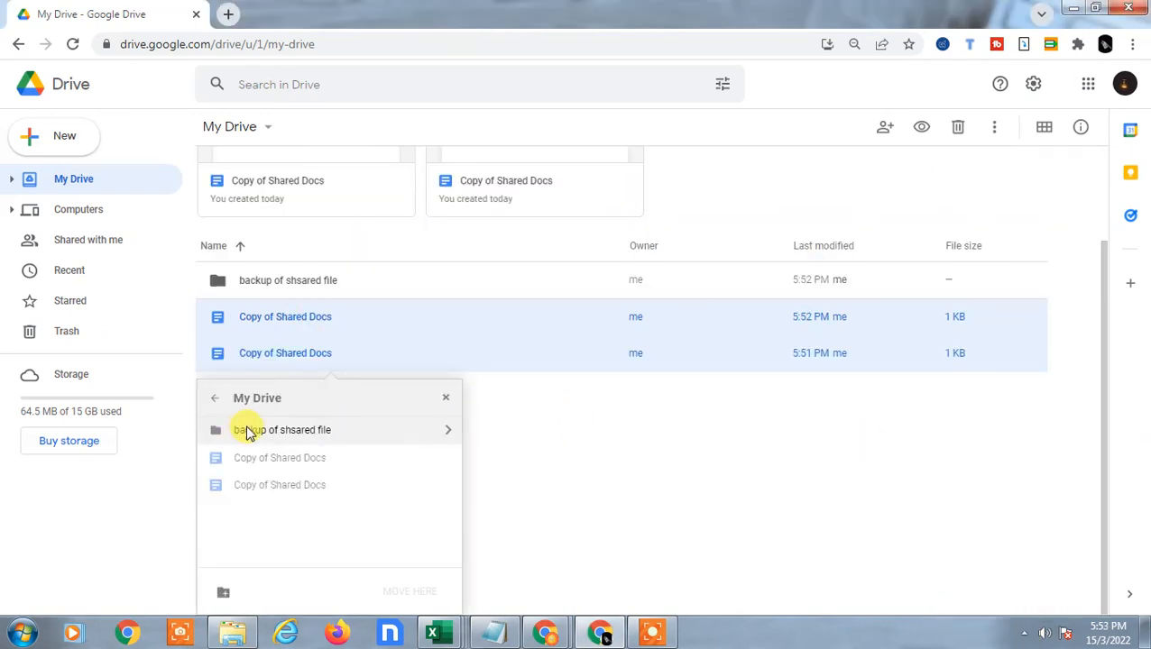
{"action": "left_click", "coordinate": [311, 430]}
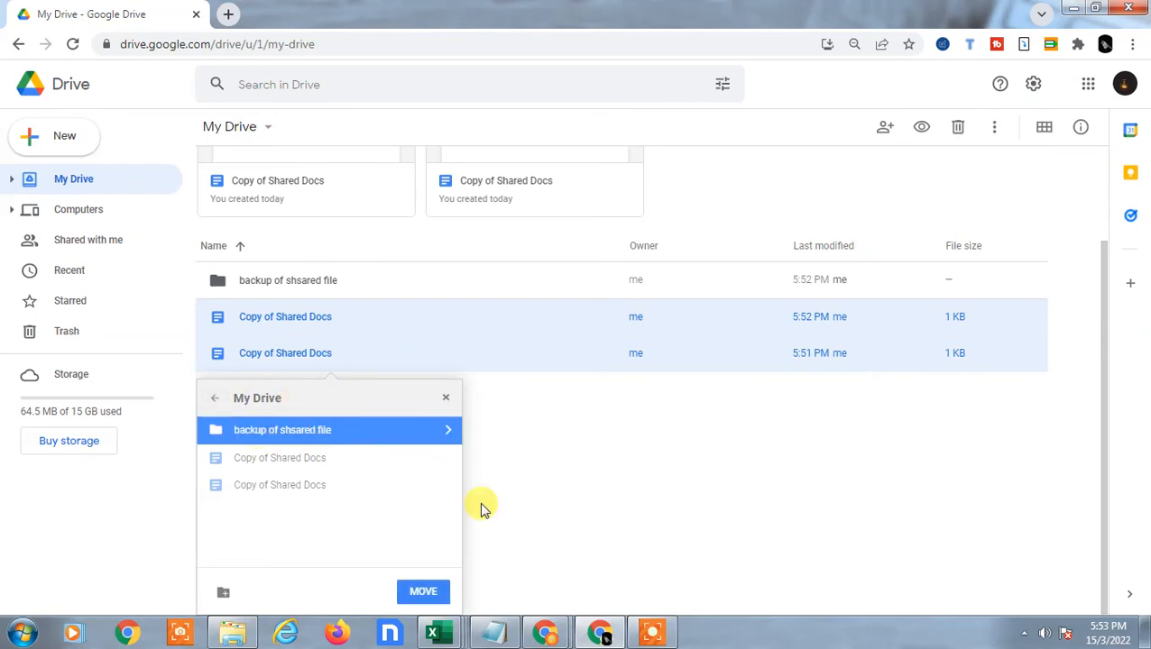
{"action": "left_click", "coordinate": [426, 594]}
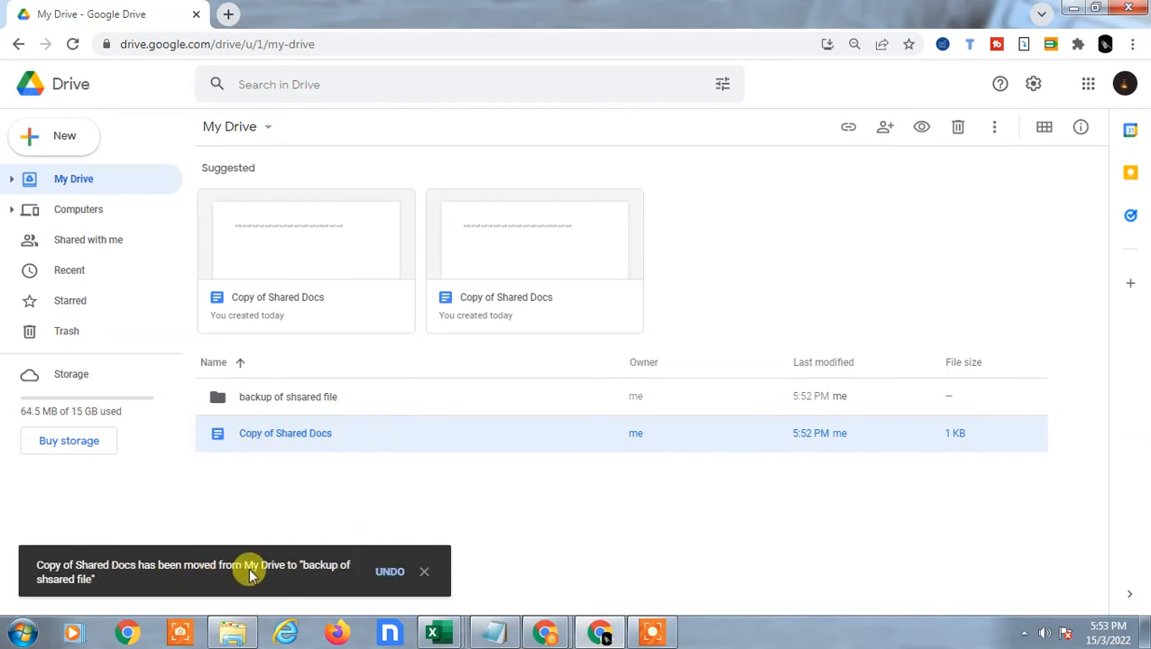
Step: Check the contents of the "backup of shsared file" folder and return to My Drive
{"action": "left_click", "coordinate": [377, 471]}
{"action": "left_click", "coordinate": [331, 400]}
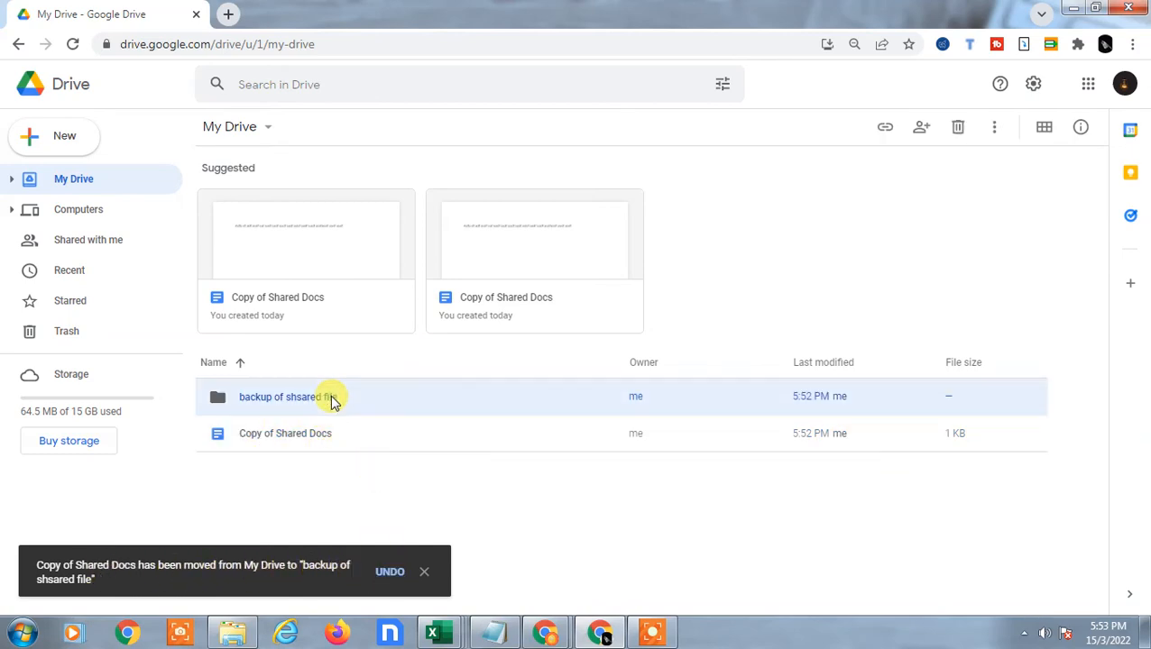
{"action": "double_click", "coordinate": [332, 399]}
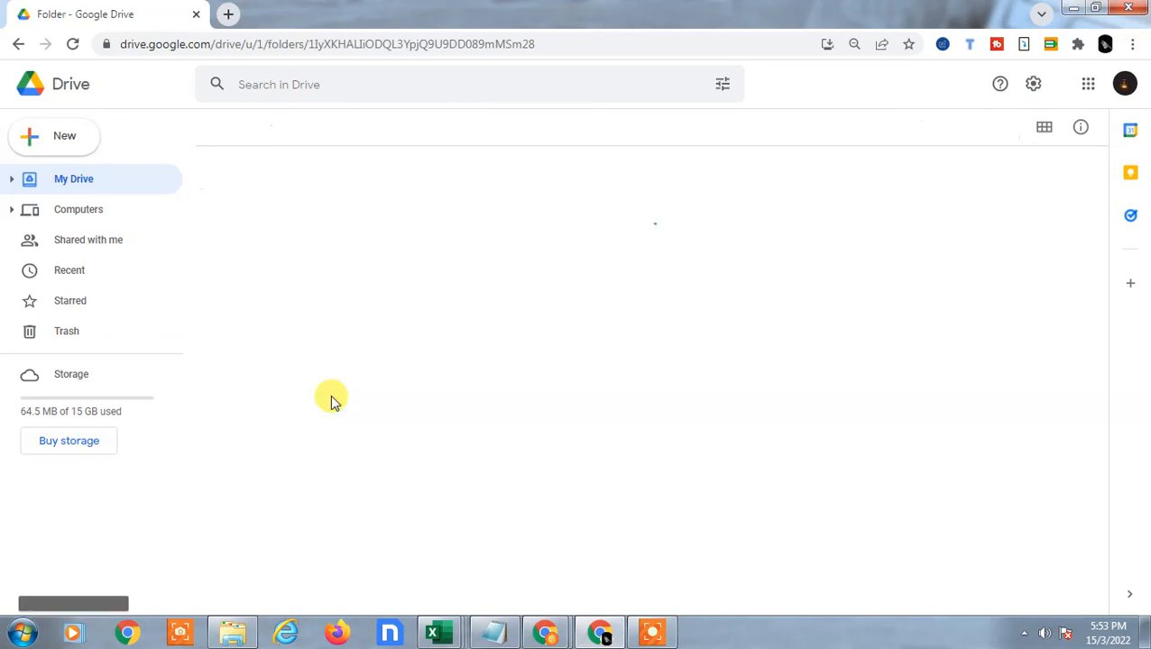
{"action": "left_click", "coordinate": [15, 43]}
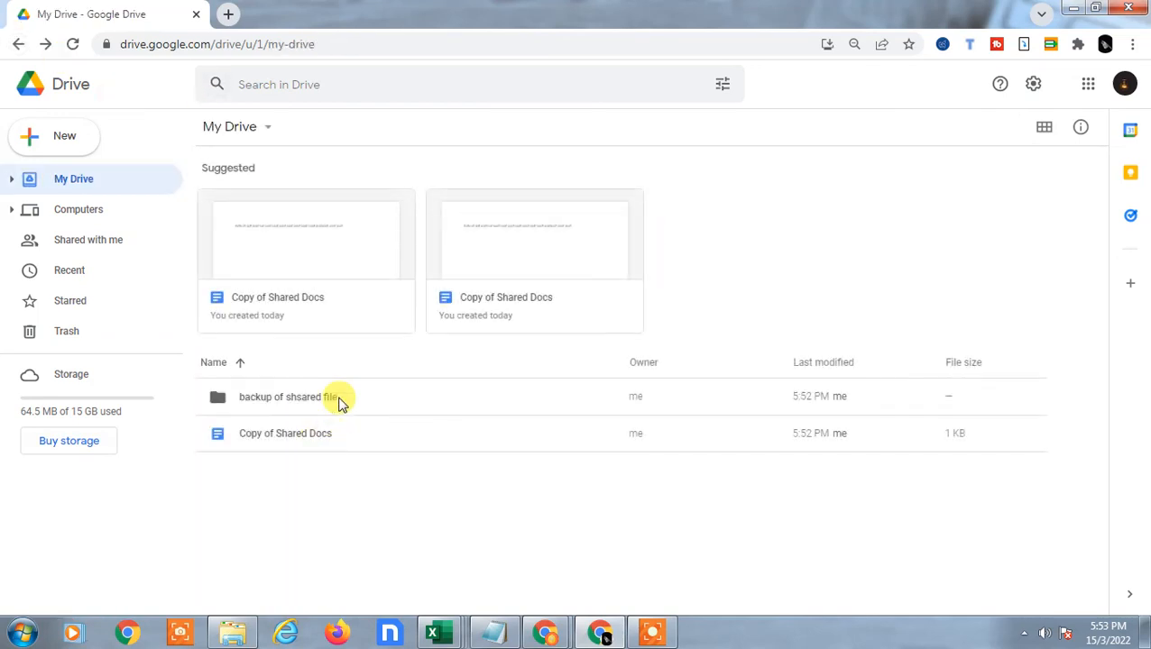
{"action": "left_click", "coordinate": [341, 400]}
{"action": "double_click", "coordinate": [341, 400]}
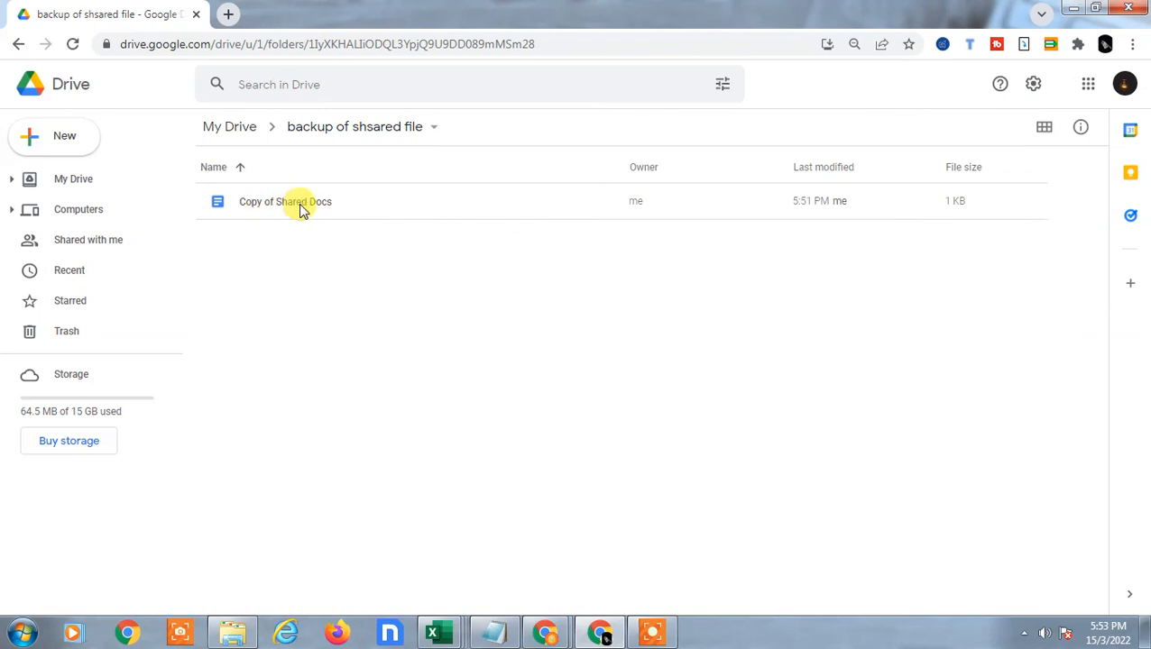
{"action": "left_click", "coordinate": [18, 43]}
Step: Move the remaining Copy of Shared Docs file from My Drive to the "backup of shsared file" folder
{"action": "left_click", "coordinate": [280, 434]}
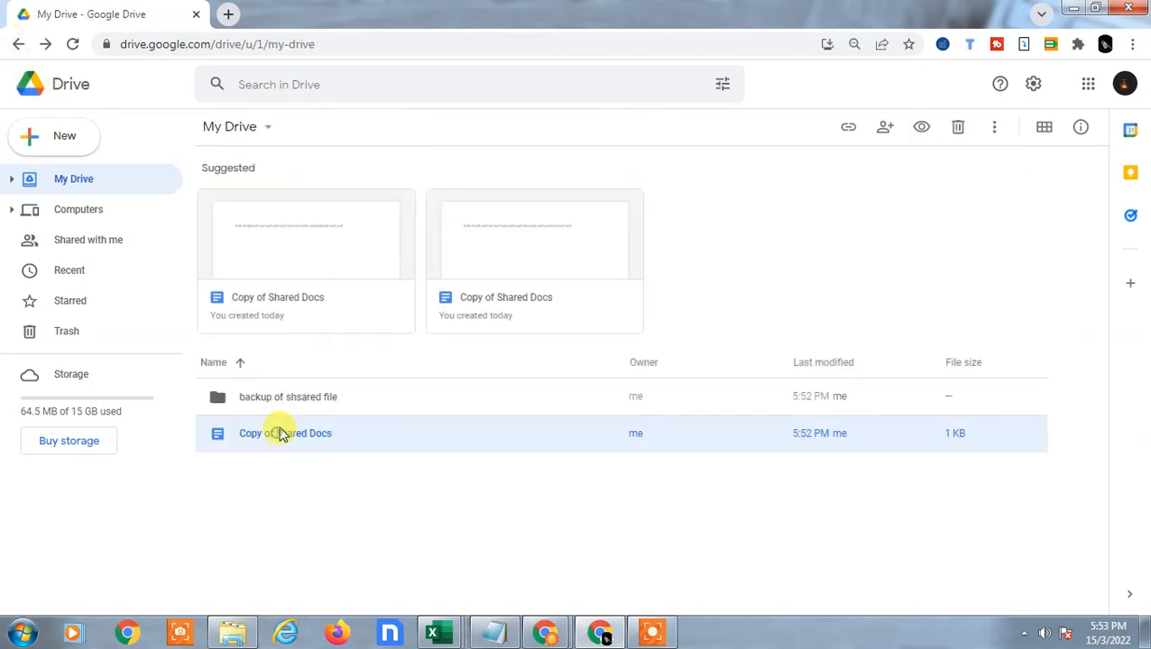
{"action": "right_click", "coordinate": [280, 435]}
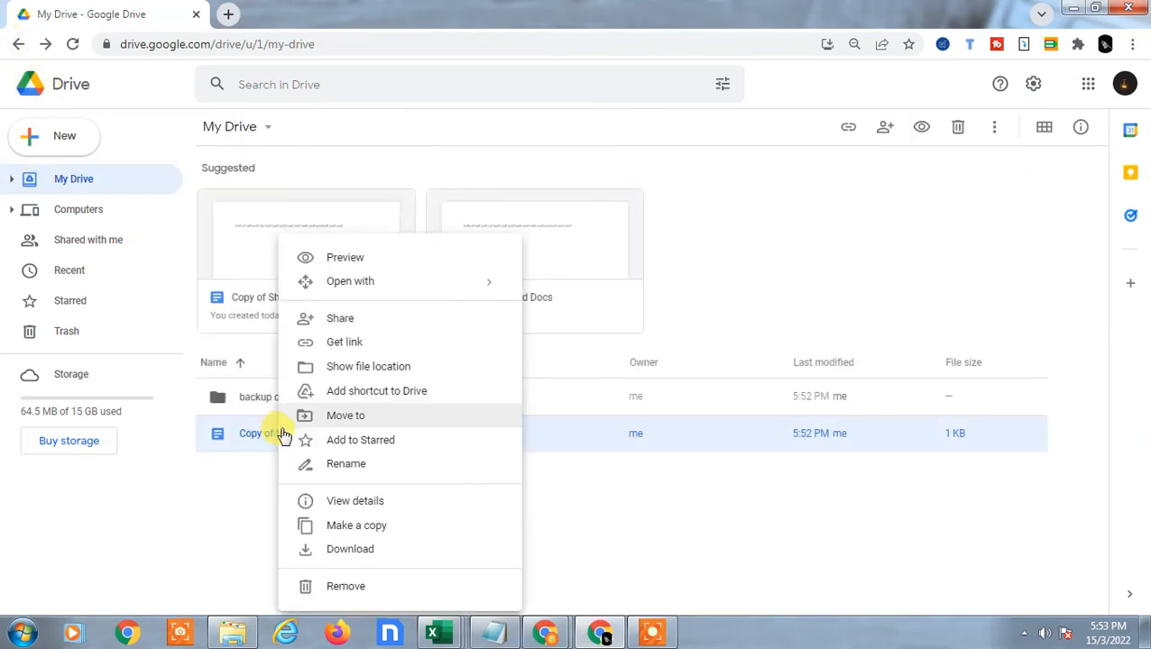
{"action": "left_click", "coordinate": [379, 416]}
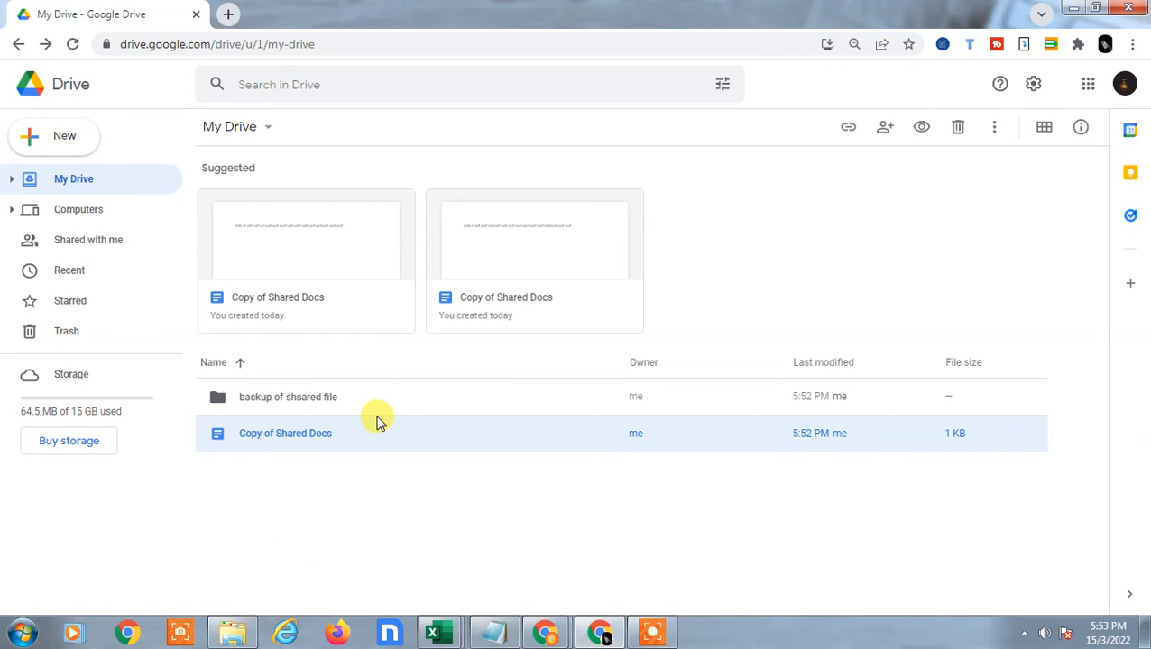
{"action": "left_click", "coordinate": [282, 478]}
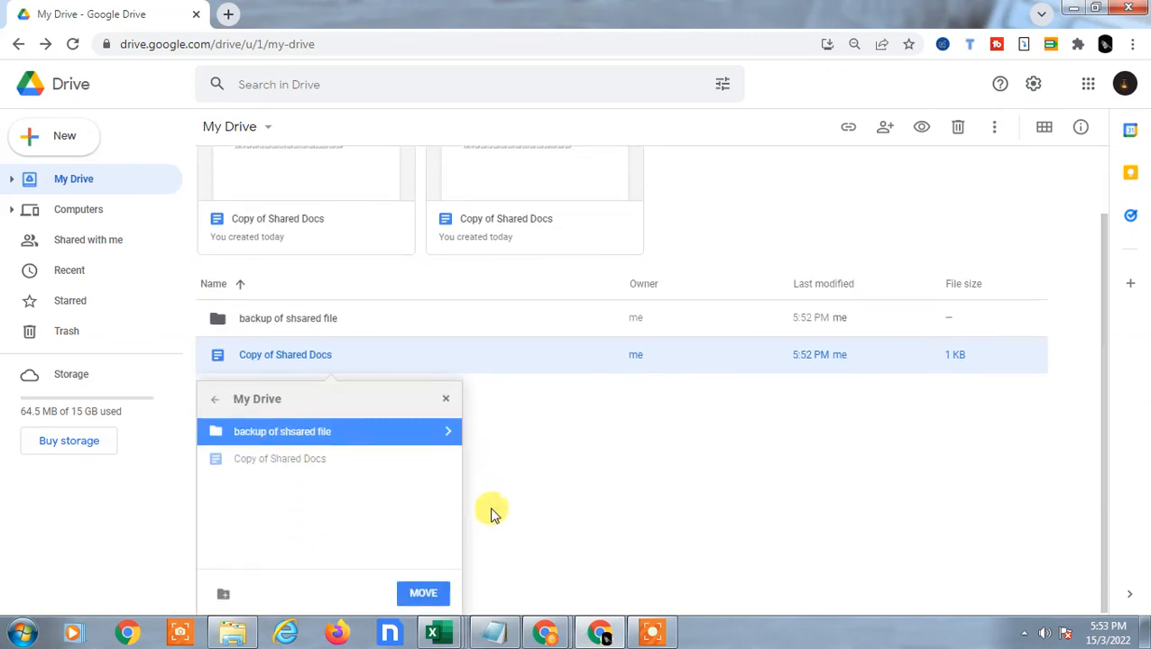
{"action": "left_click", "coordinate": [433, 594]}
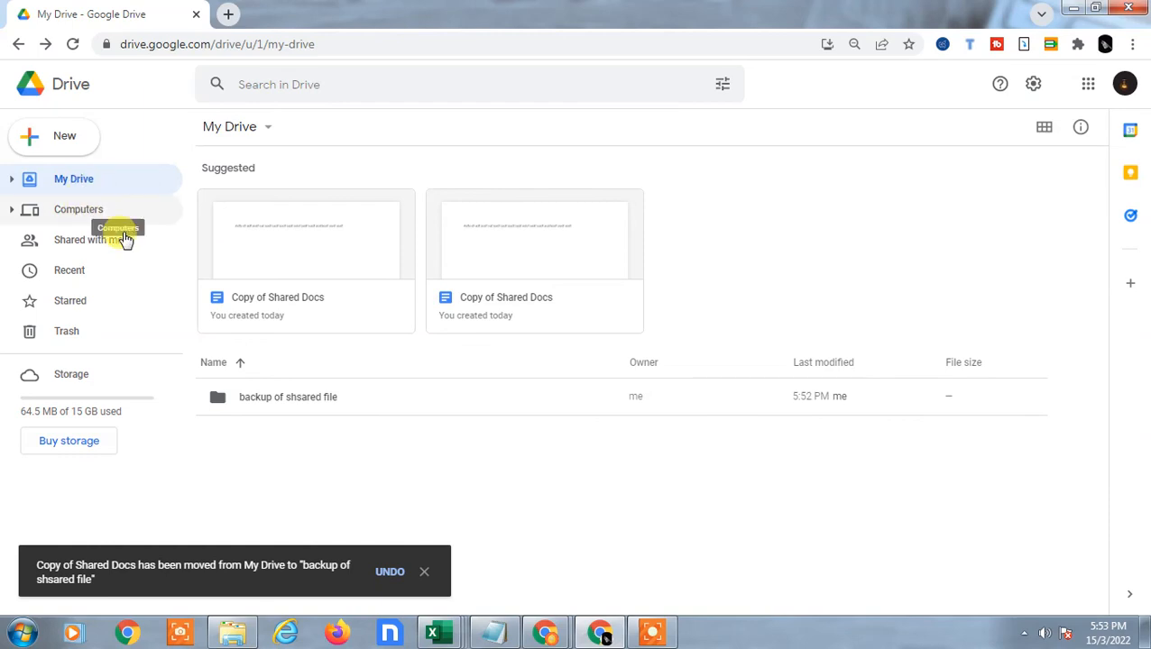
Step: Look at the original Shared docs fils folder in Shared with me and at the backup folder in My Drive
{"action": "left_click", "coordinate": [97, 242]}
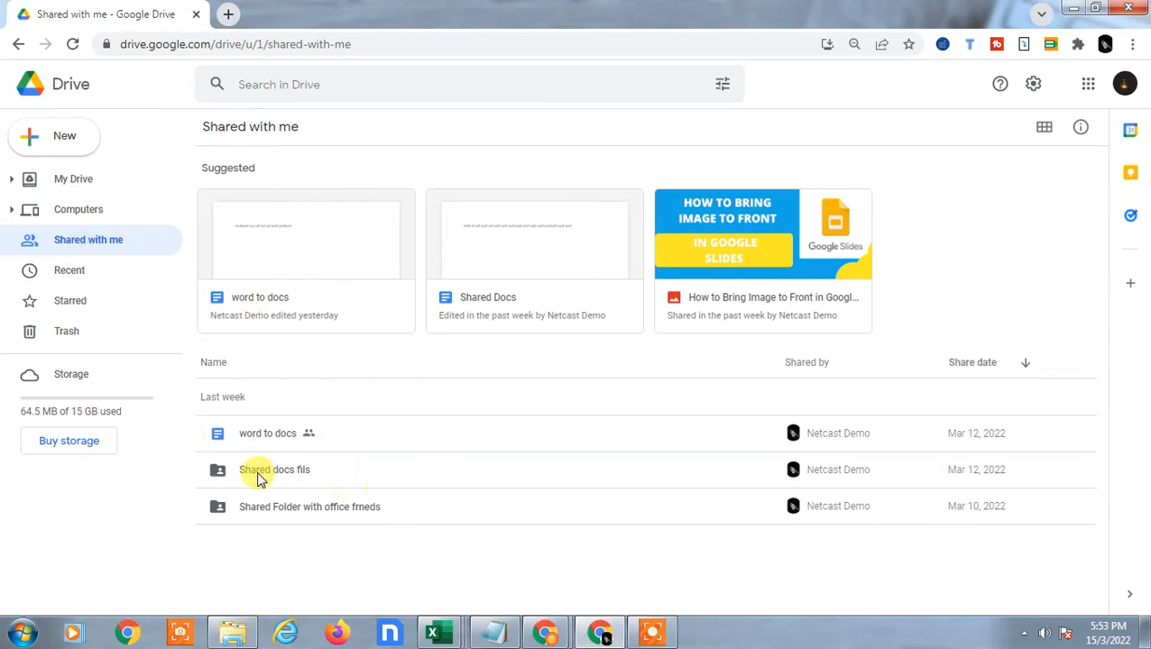
{"action": "left_click", "coordinate": [375, 475]}
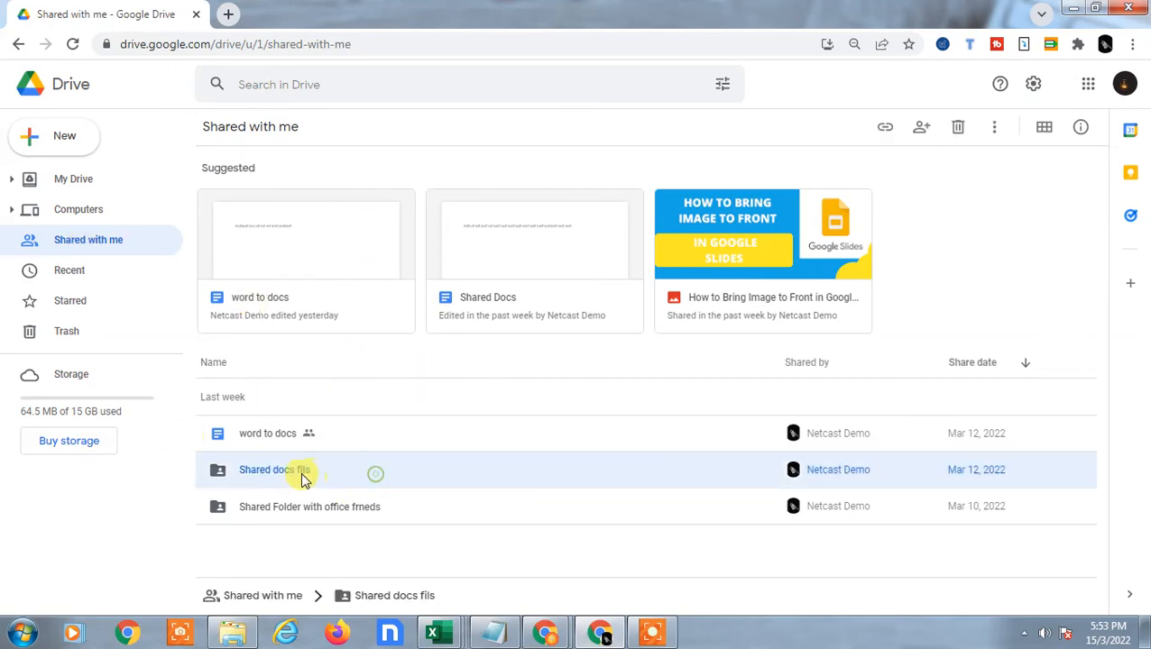
{"action": "left_click", "coordinate": [90, 179]}
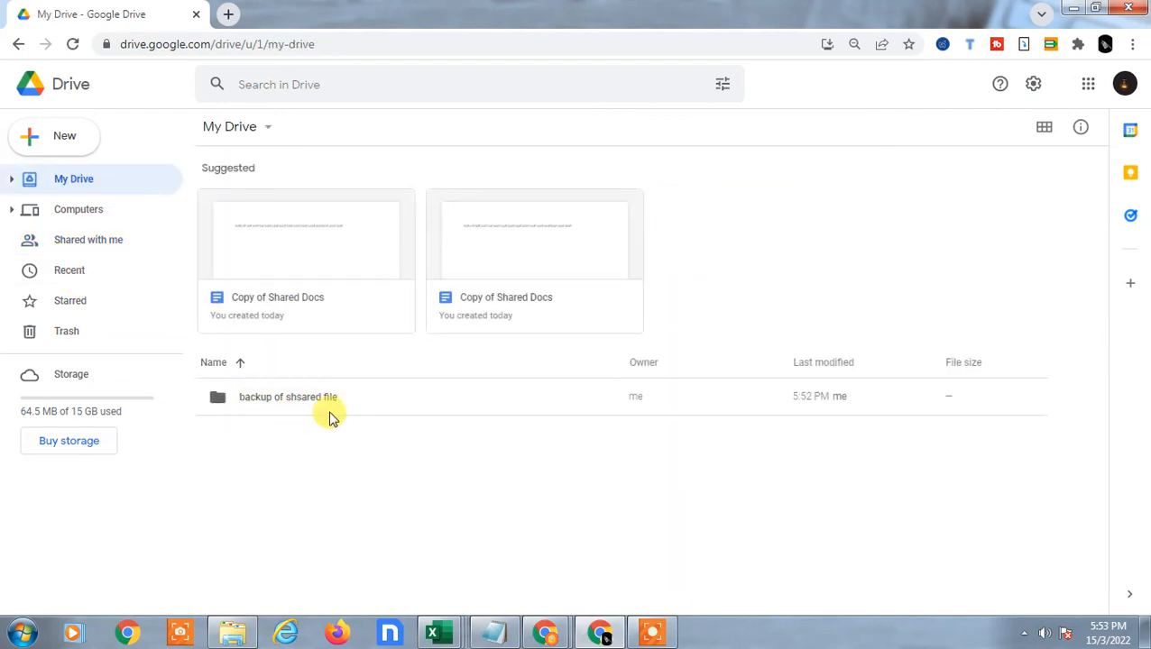
{"action": "left_click", "coordinate": [283, 409]}
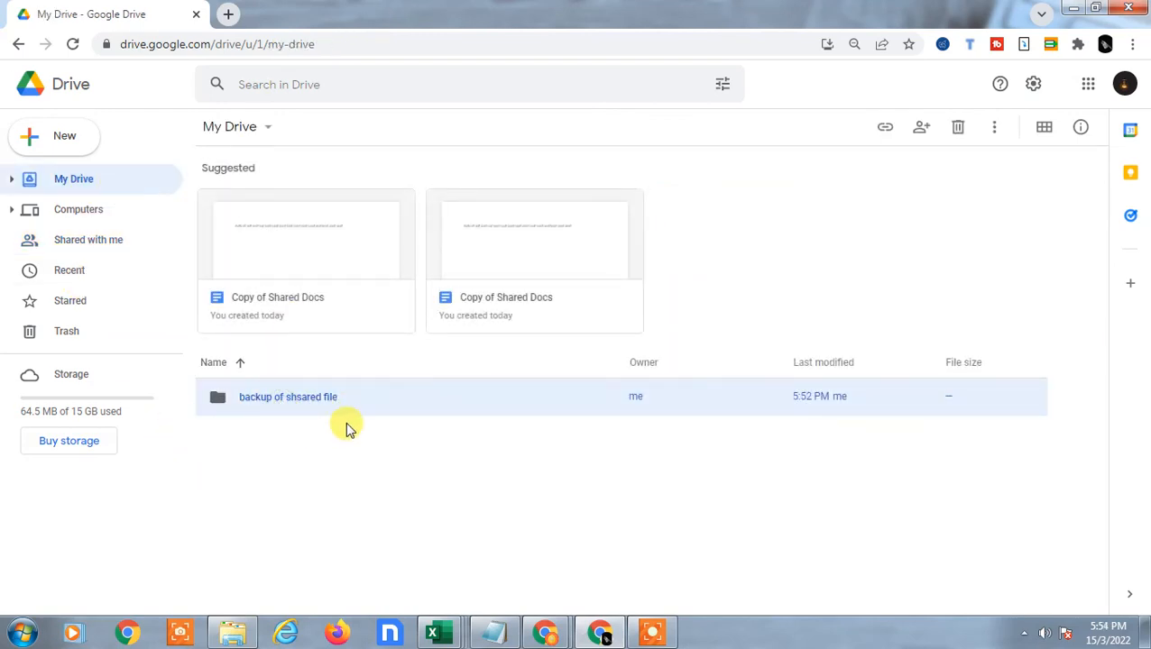